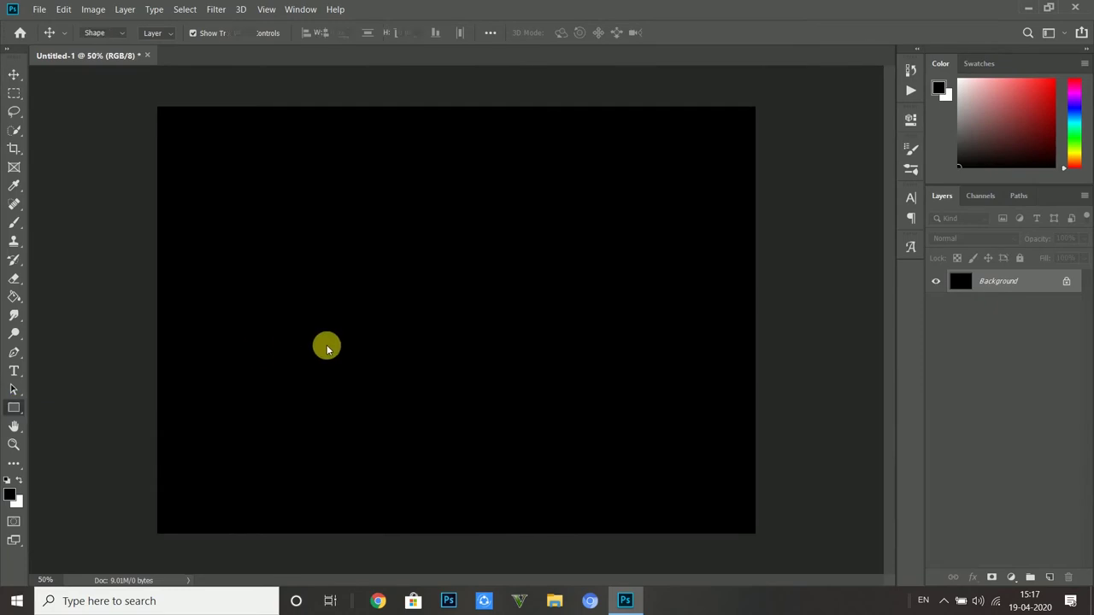
Draw a rectangle about 374 by 475 px on the black canvas and fill it with white
left_click(18, 480)
left_click_drag(258, 257, 364, 392)
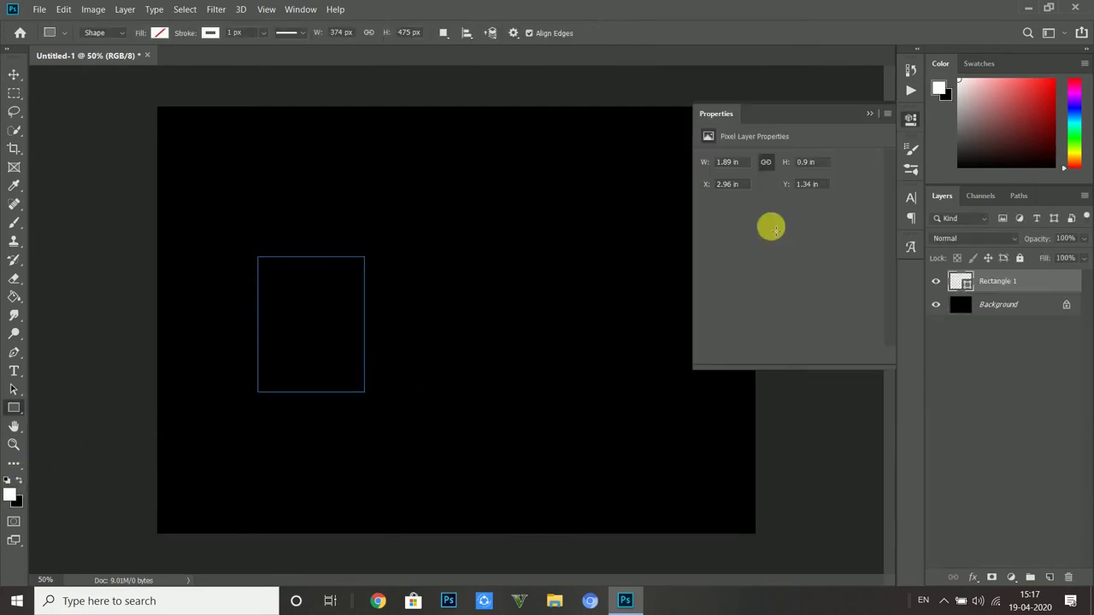
left_click(709, 202)
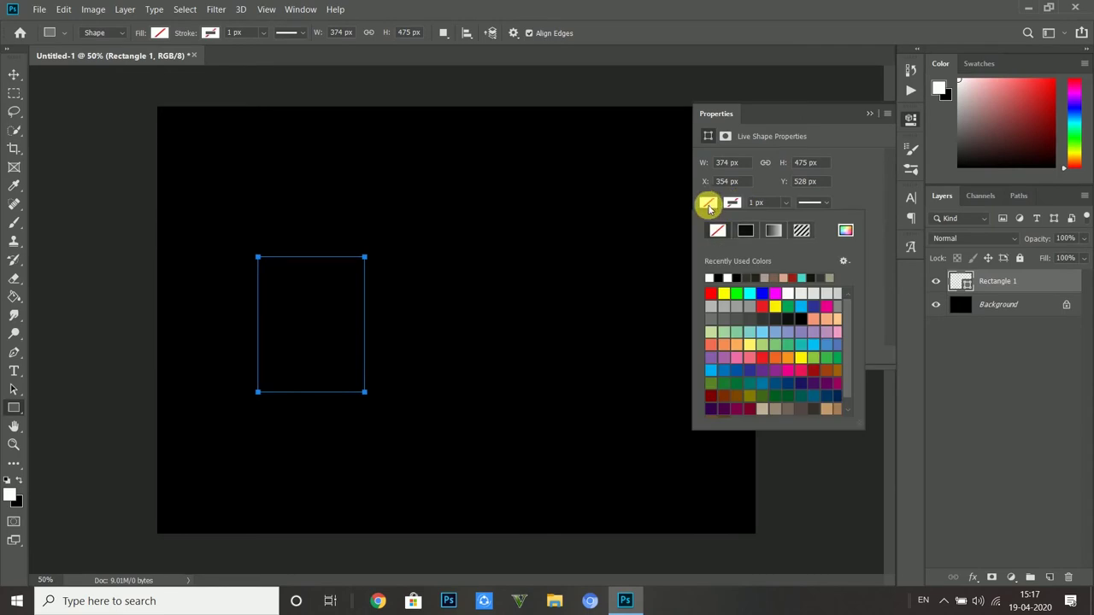
left_click(709, 279)
left_click(869, 113)
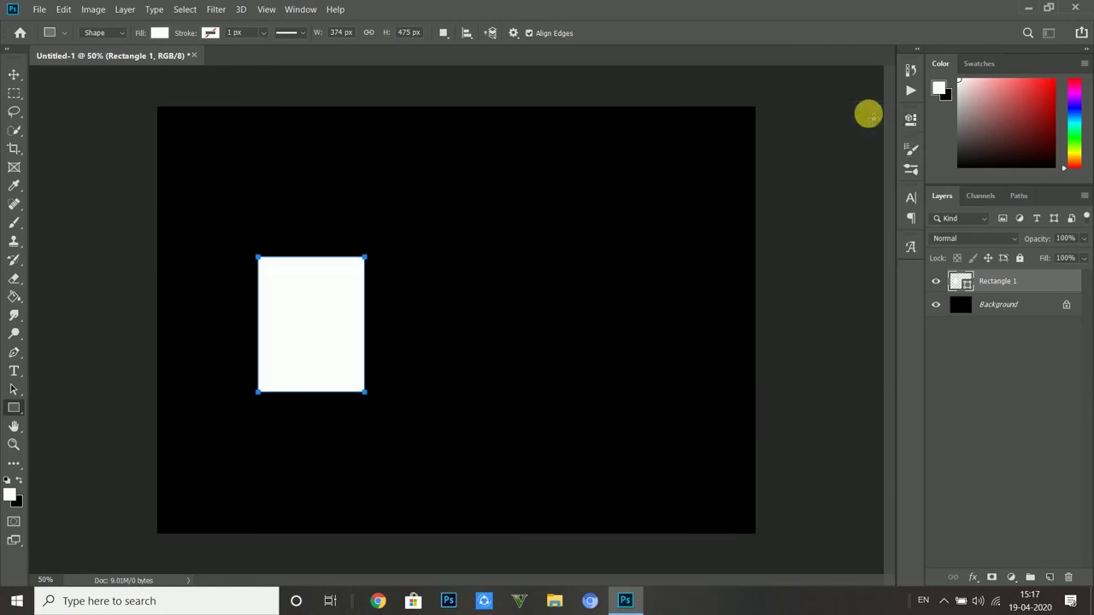
Duplicate the white rectangle twice and arrange the three in an evenly spaced horizontal row centred across the canvas
left_click(14, 74)
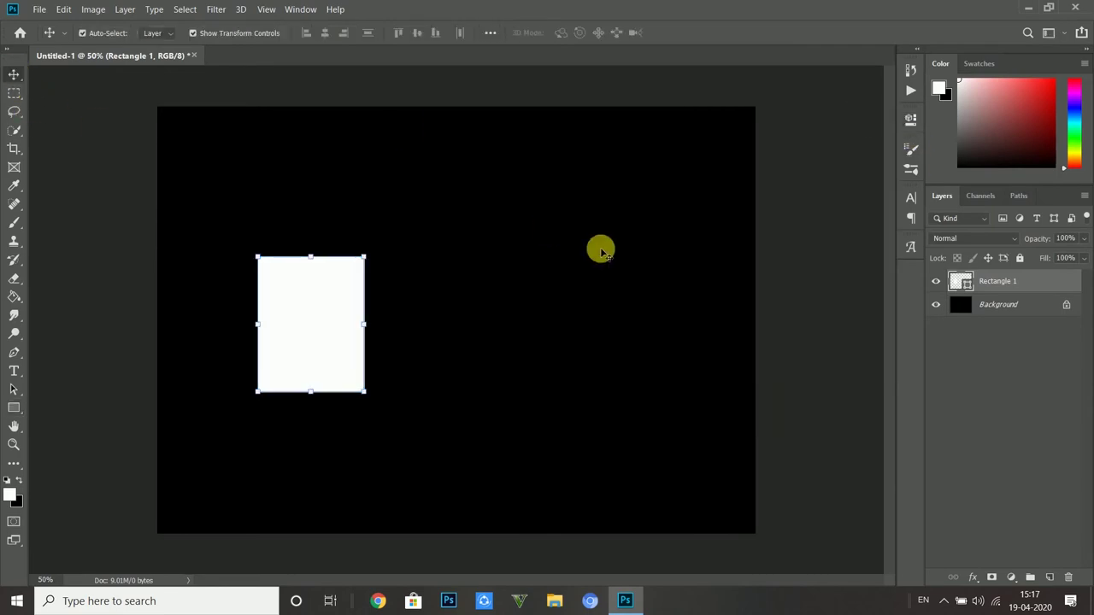
key("ctrl+j")
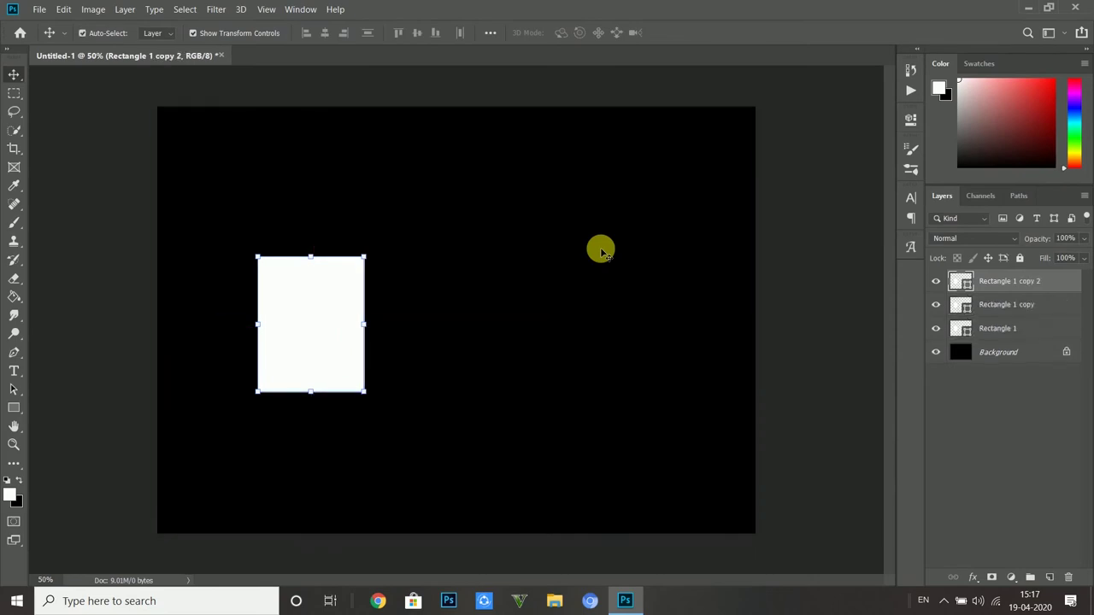
left_click_drag(351, 278, 600, 294)
left_click_drag(340, 318, 368, 318)
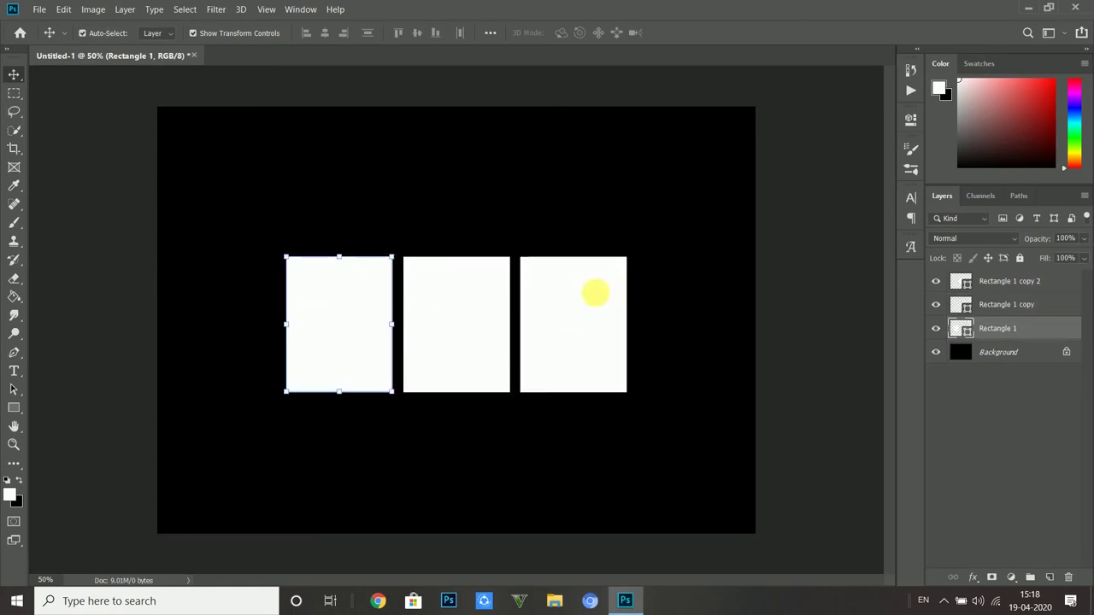
left_click(795, 281)
Select all three rectangle layers and move the row straight down into the lower half of the canvas
left_click(1017, 329)
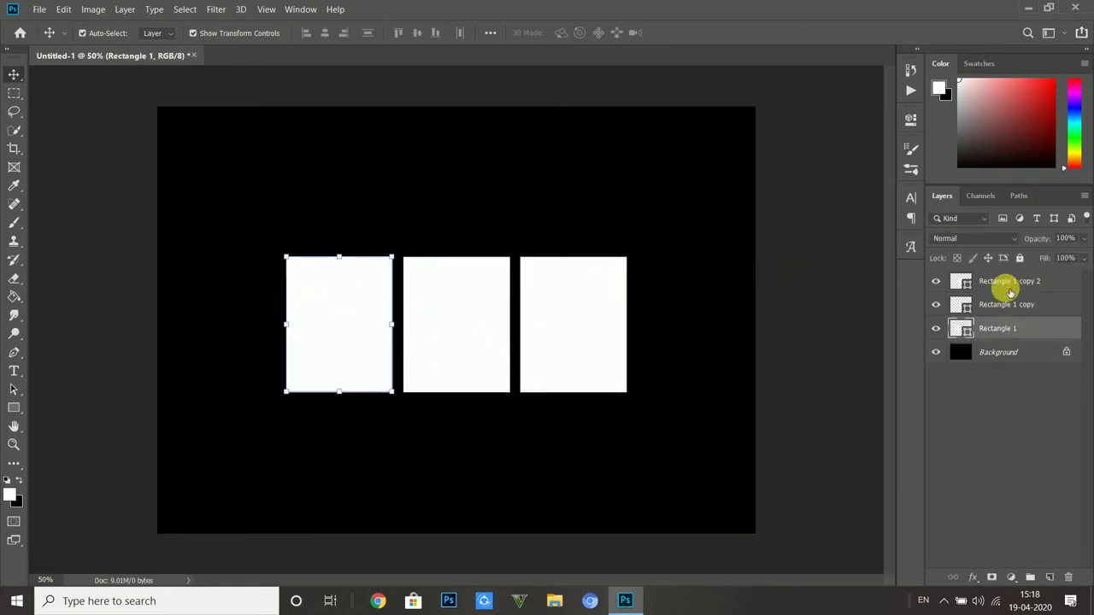
left_click(1006, 281, "shift")
left_click_drag(574, 351, 588, 376)
left_click(809, 293)
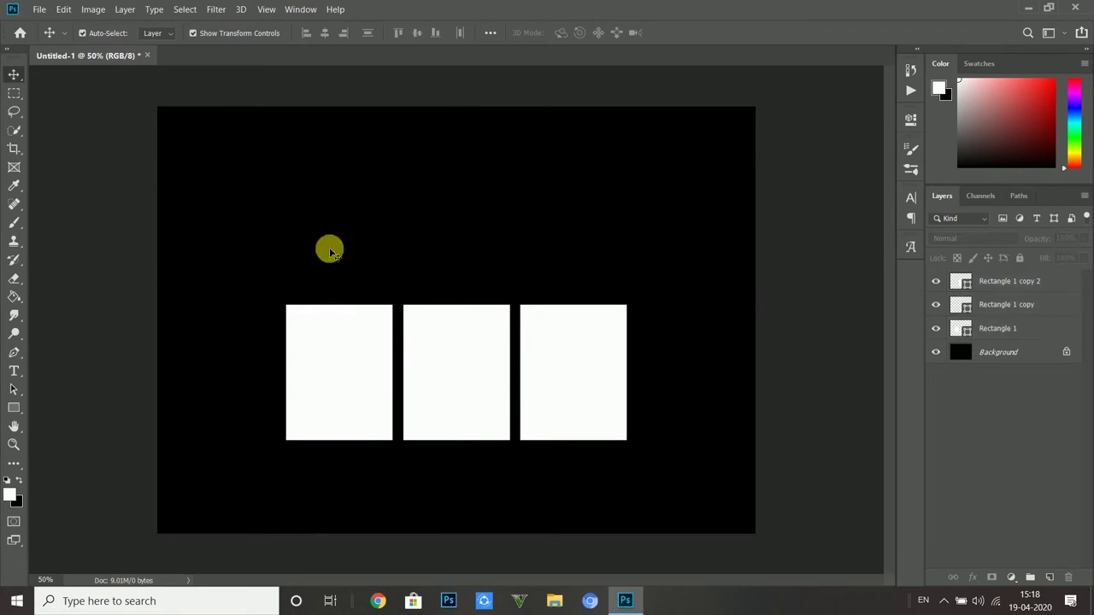
Open the three cut-out portraits of the men in the black shirt, yellow-and-navy polo and floral shirt from the new pics folder
left_click(40, 9)
left_click(53, 32)
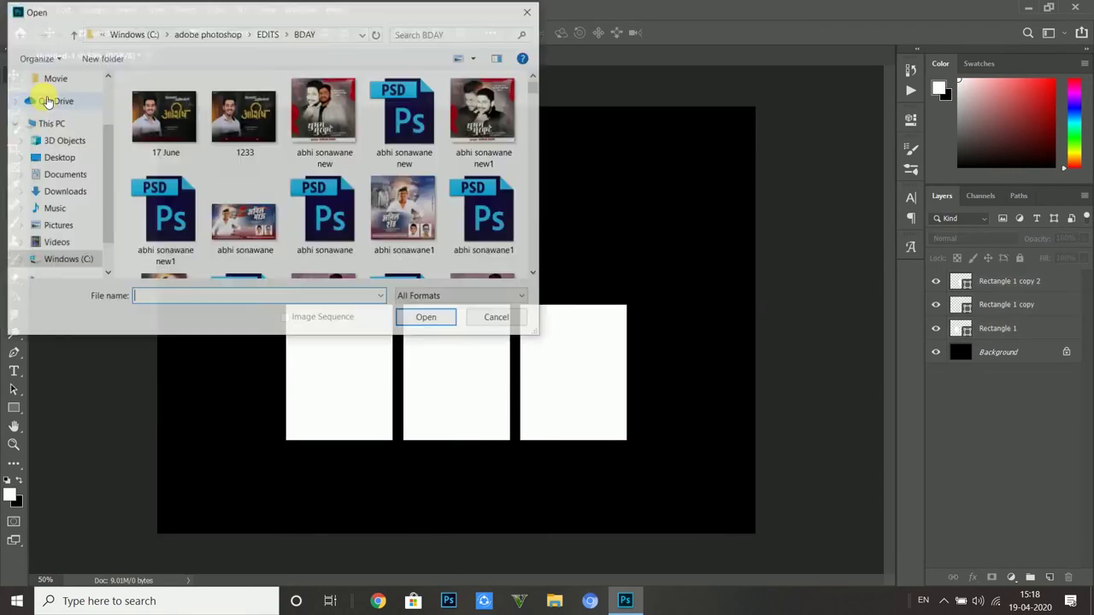
left_click(268, 34)
left_click(207, 33)
scroll(248, 159, "down", 4)
double_click(203, 151)
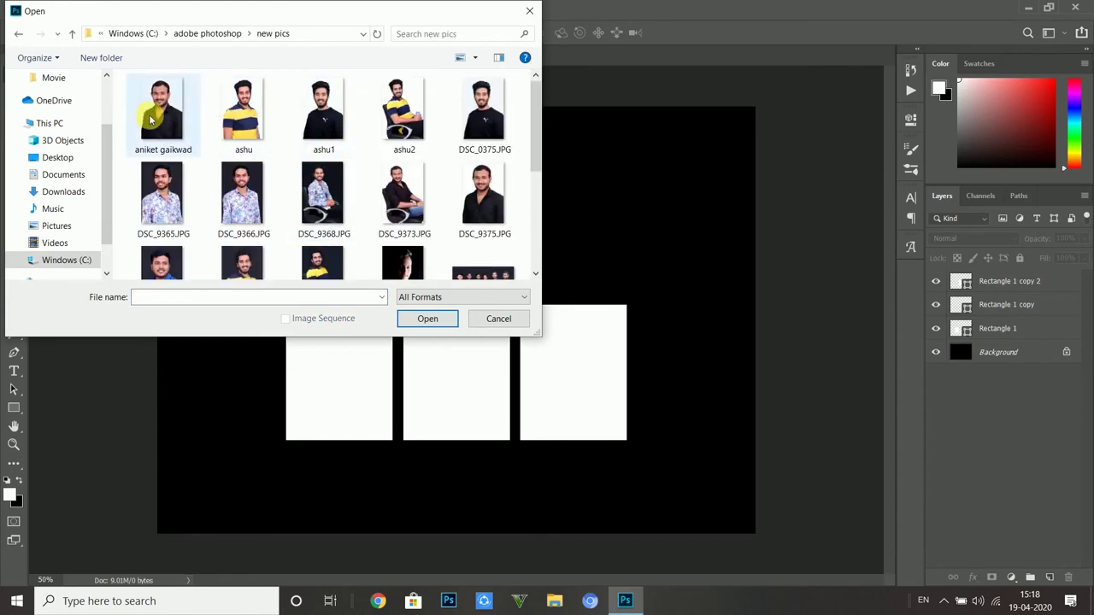
left_click(245, 108)
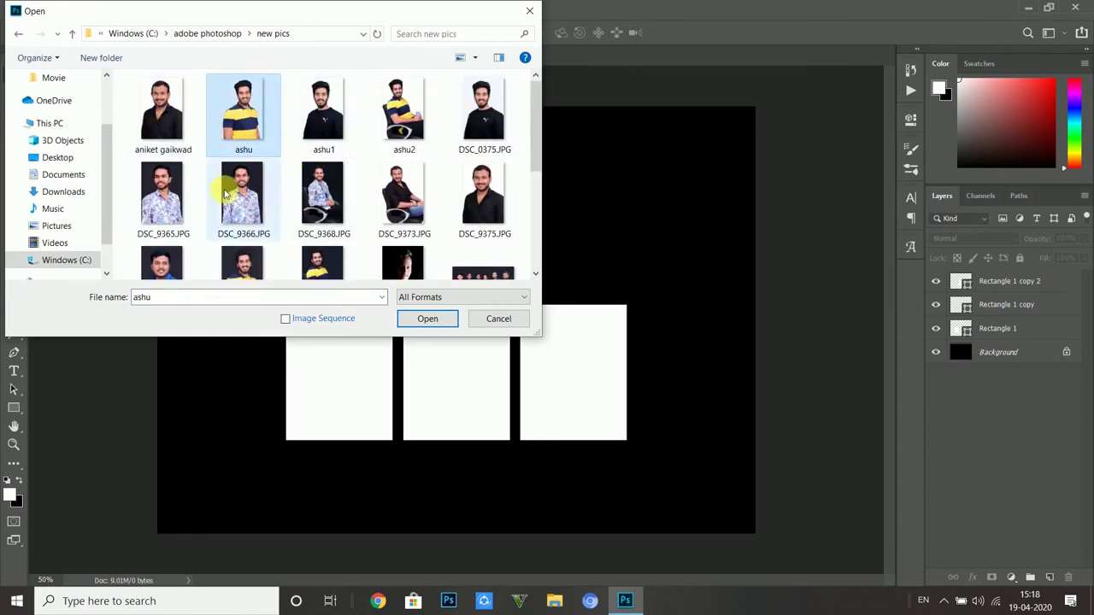
scroll(312, 213, "down", 5)
left_click(312, 216, "ctrl")
scroll(312, 215, "up", 5)
left_click(182, 122, "ctrl")
left_click(432, 318)
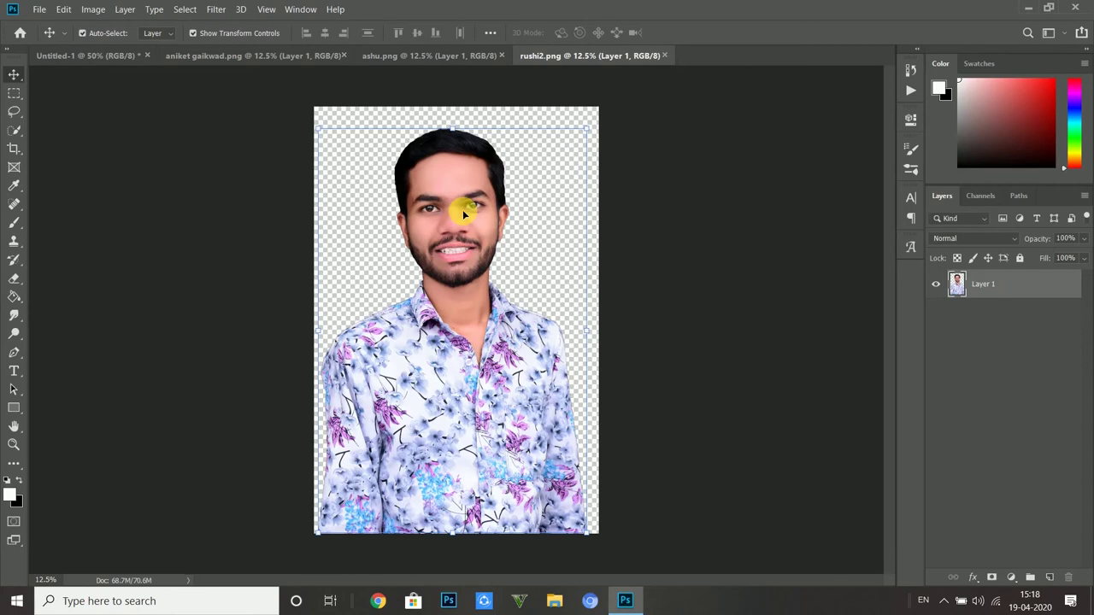
Gather the three portraits as layers in one document and copy them together into Untitled-1
left_click_drag(464, 214, 492, 178)
left_click(994, 314, "shift")
left_click_drag(537, 237, 324, 107)
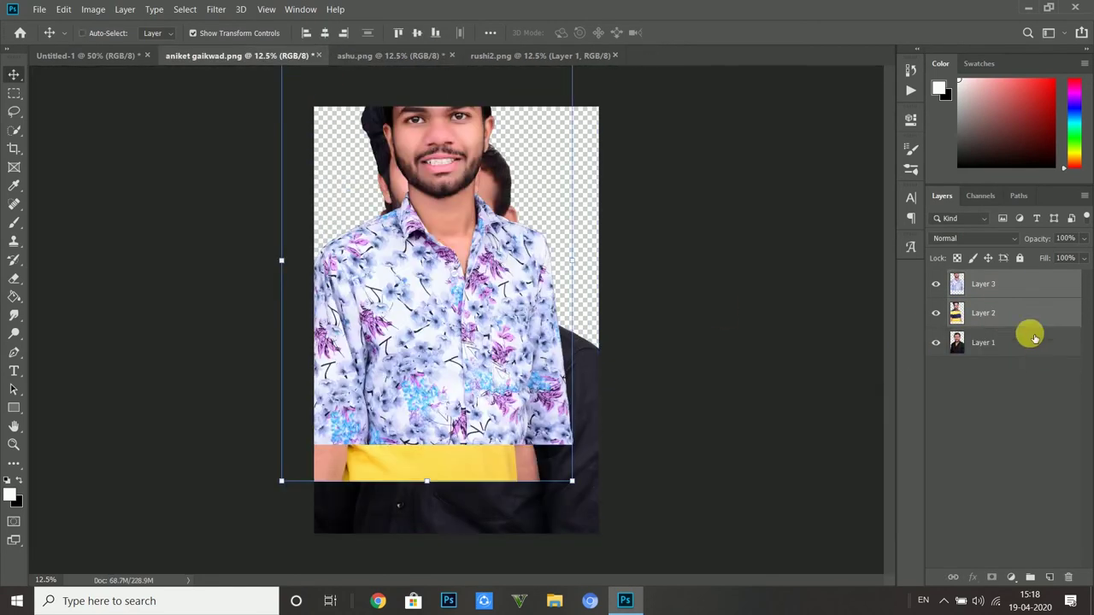
left_click(1028, 338, "shift")
left_click_drag(517, 232, 572, 384)
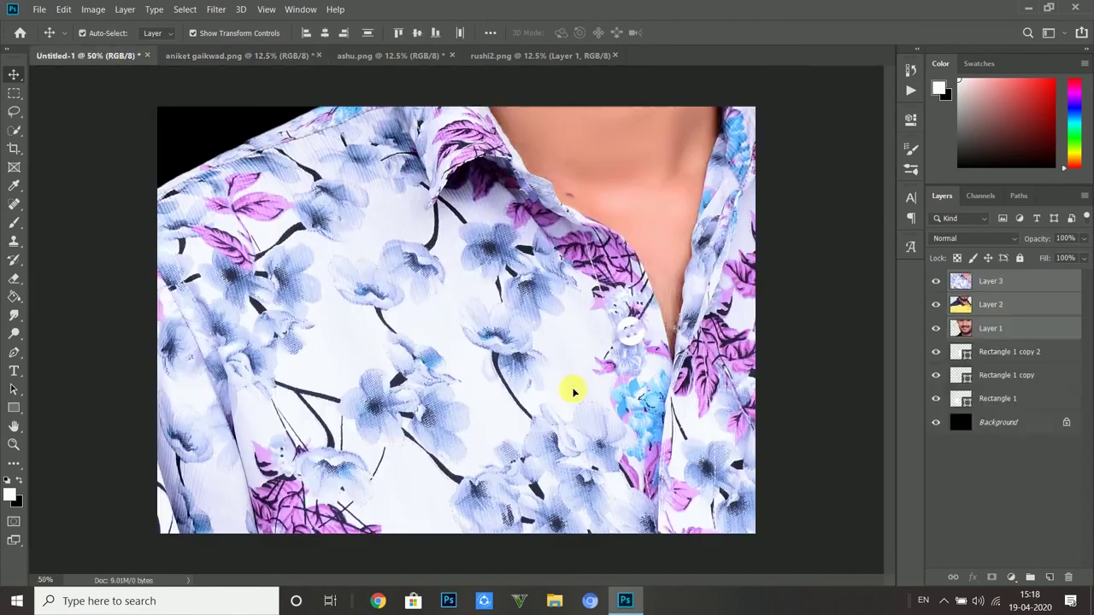
Close the three portrait documents without saving, keeping only Untitled-1 open
left_click(451, 57)
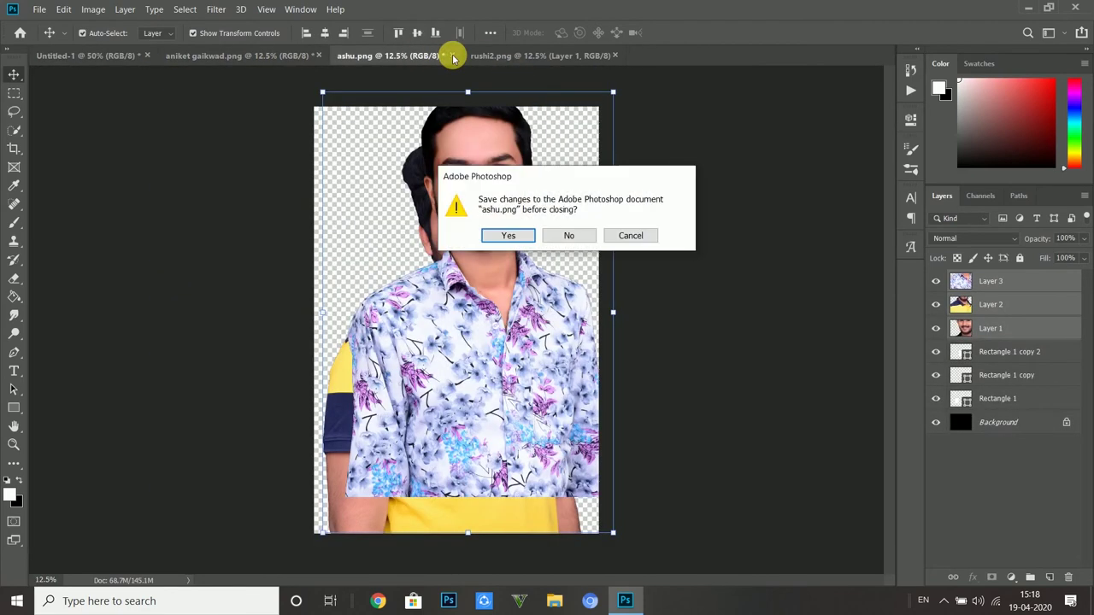
left_click(564, 235)
left_click(483, 56)
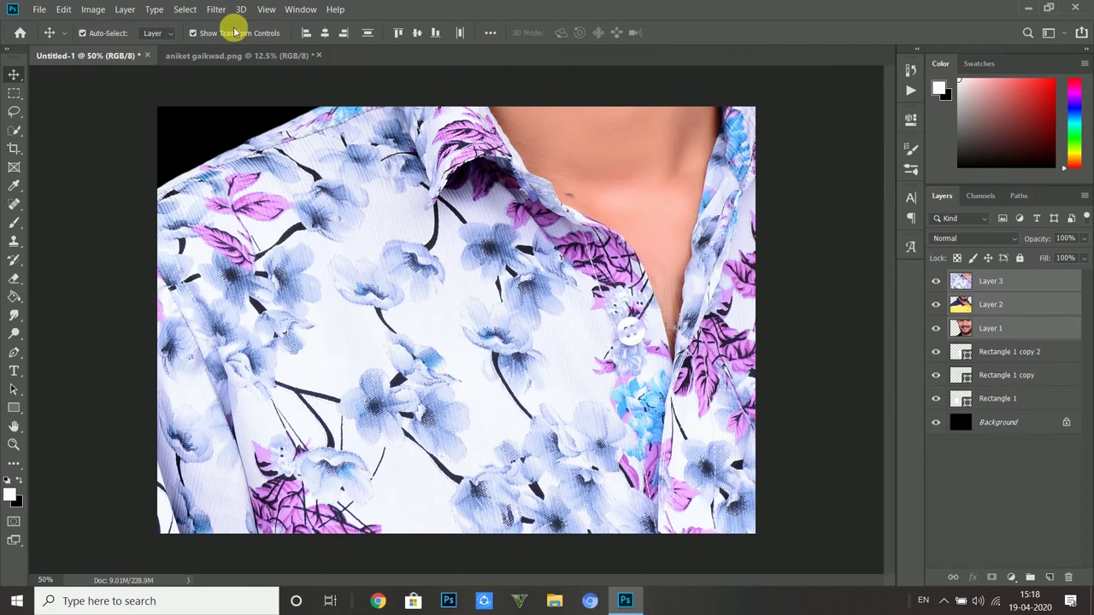
left_click(294, 10)
mouse_move(273, 8)
left_click(329, 55)
left_click(315, 55)
left_click(569, 294)
Hide Layer 1 and Layer 2 and convert Layer 3 to a smart object
left_click(986, 311)
left_click(939, 320)
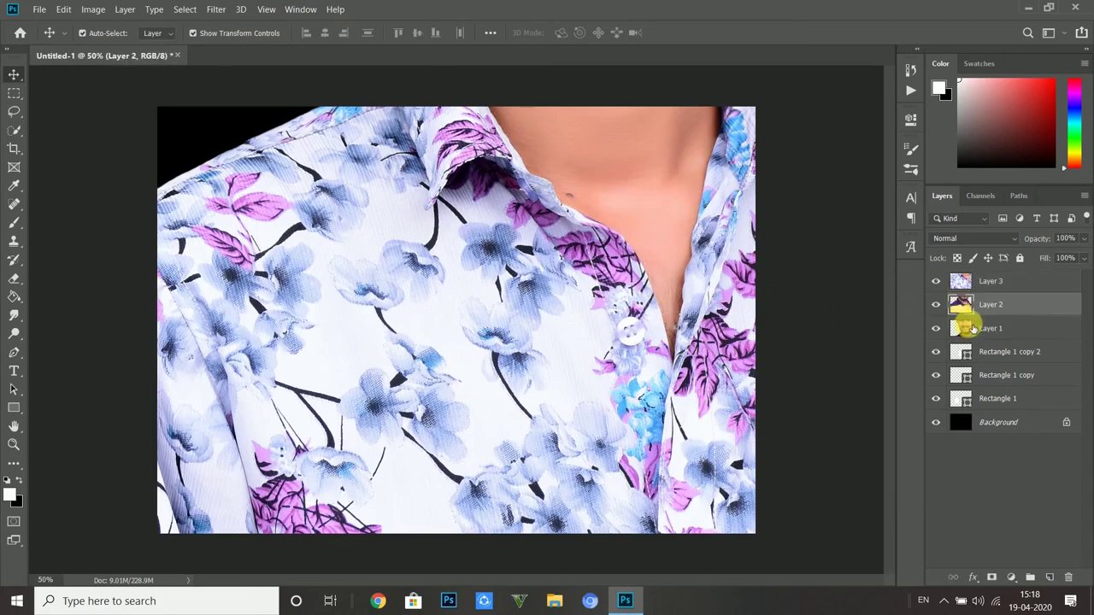
left_click(997, 280)
right_click(997, 278)
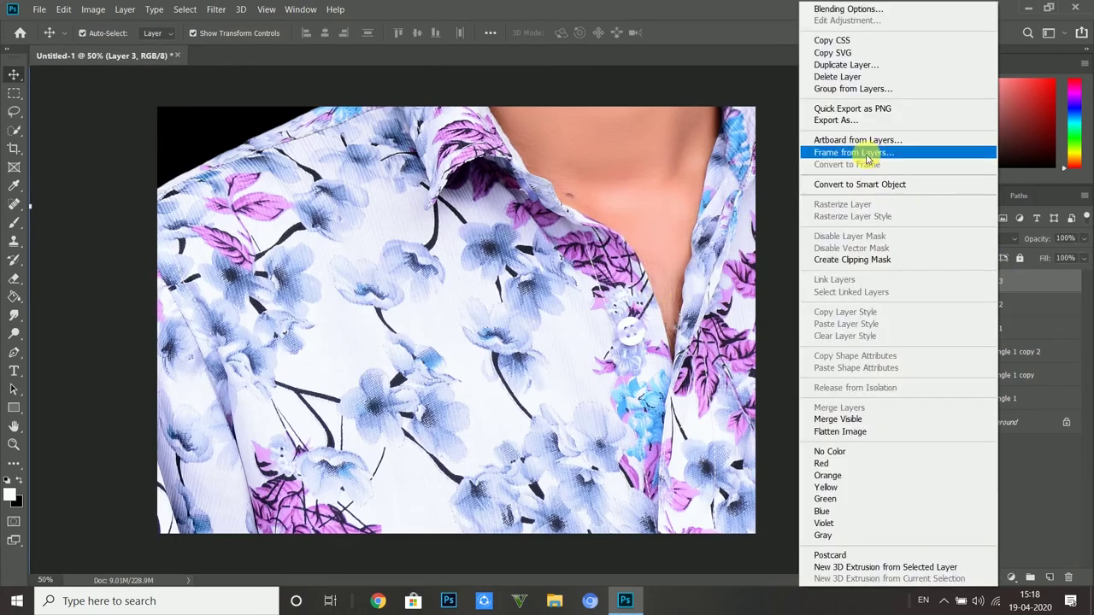
left_click(870, 185)
Scale the floral-shirt portrait on Layer 3 to 15.83% and position its head over the left rectangle
left_click_drag(670, 309, 813, 322)
left_click_drag(861, 233, 348, 426)
left_click_drag(302, 392, 391, 468)
left_click(543, 32)
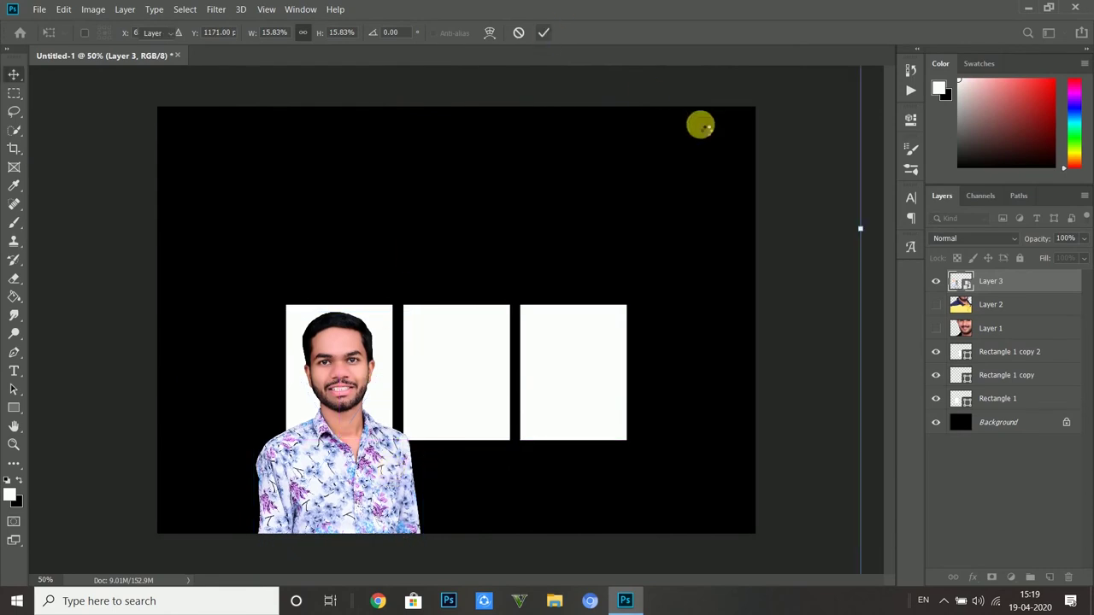
key("Up")
key("Up")
key("Up")
key("Up")
key("Up")
key("Up")
key("Up")
key("Right")
key("Right")
key("Right")
key("Right")
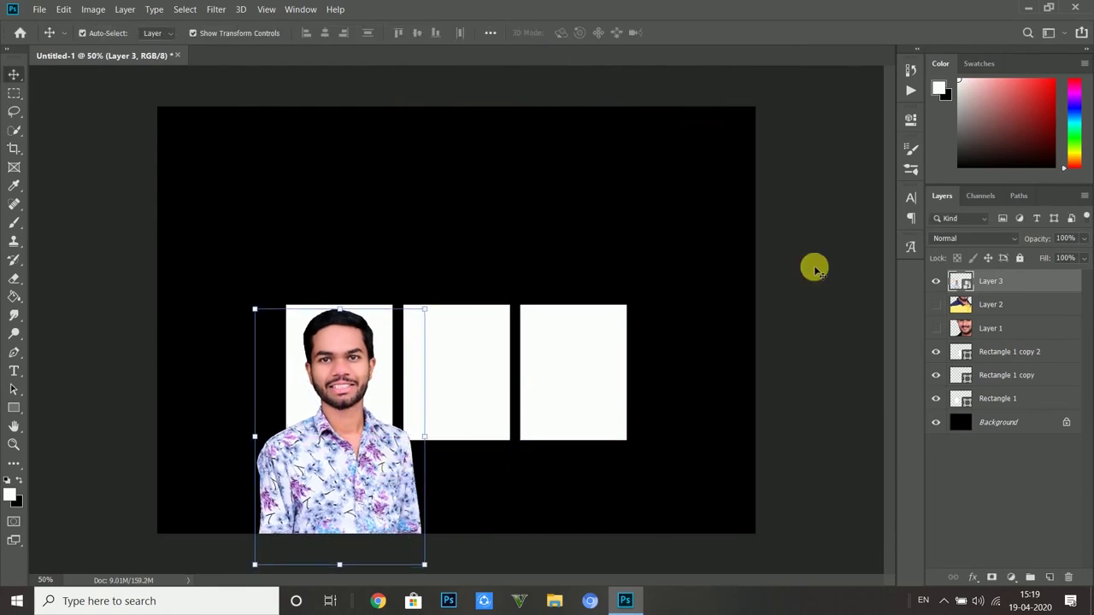
Place Layer 3 directly above Rectangle 1 in the layer stack and clip it to that rectangle
left_click_drag(997, 288, 1001, 385)
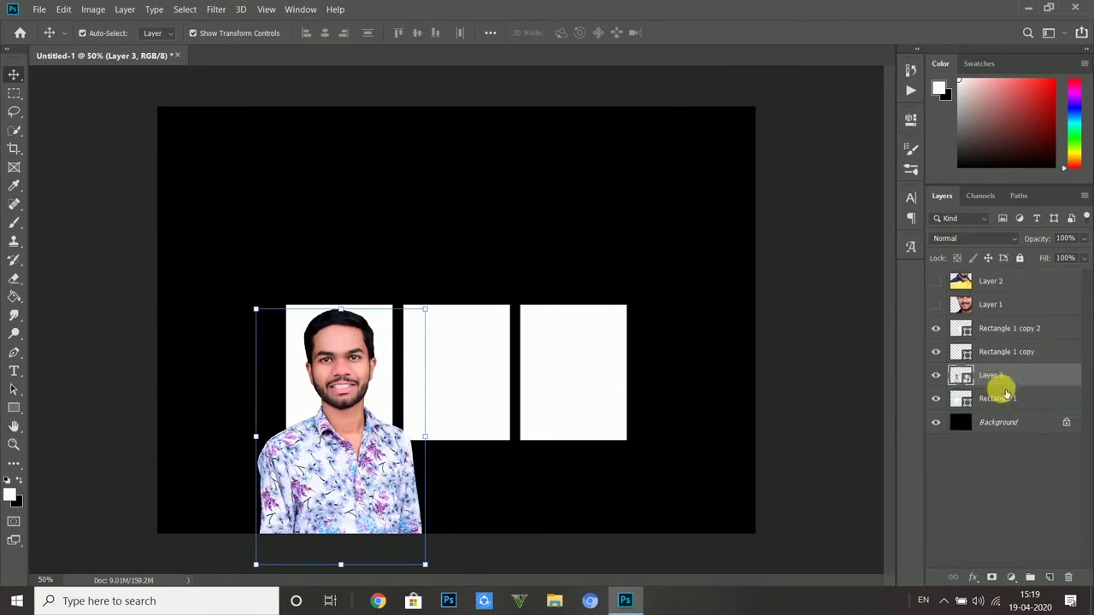
right_click(995, 376)
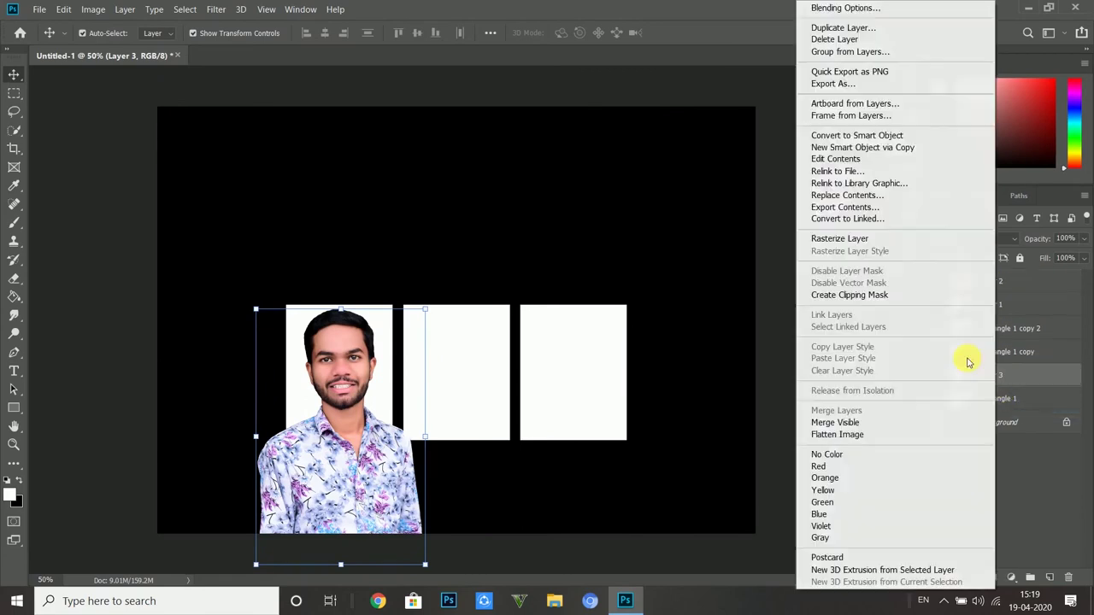
left_click(859, 296)
Show Layer 1 with the black-shirt portrait and convert it to a smart object
left_click(983, 305)
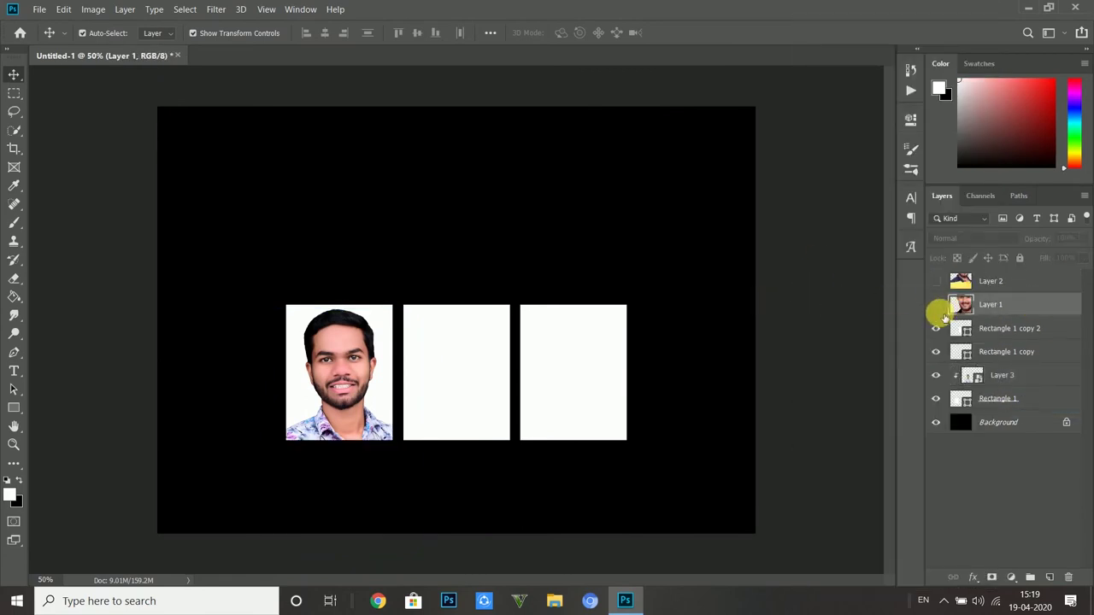
left_click(935, 304)
left_click_drag(556, 305, 555, 201)
right_click(1010, 302)
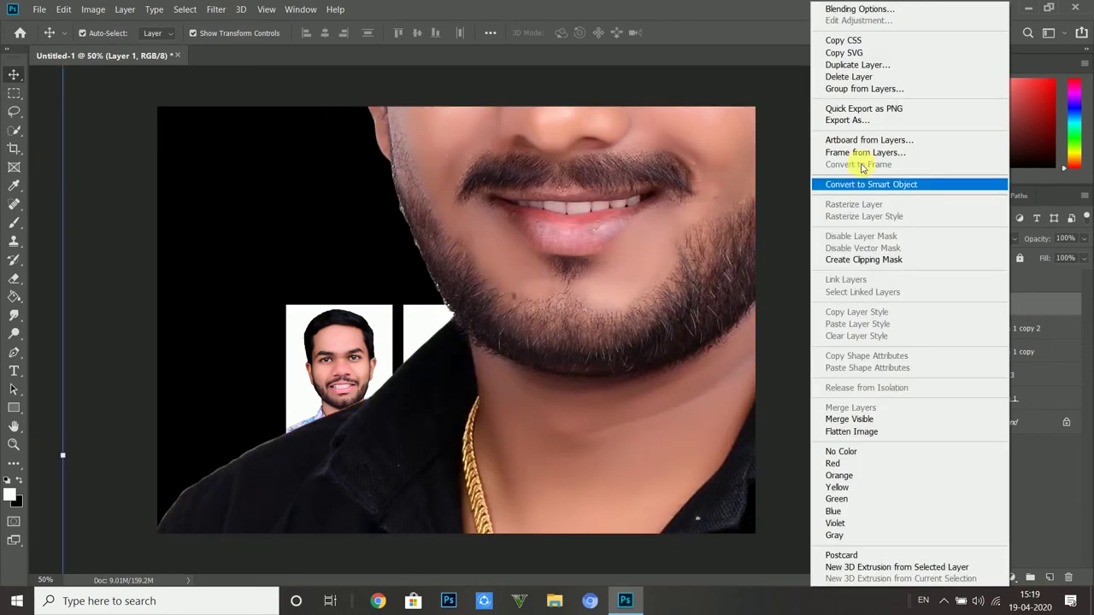
left_click(877, 189)
Scale the Layer 1 portrait to 13.85% and position its head centrally over the middle rectangle
left_click_drag(550, 354, 689, 239)
key("ctrl+t")
left_click_drag(140, 255, 493, 450)
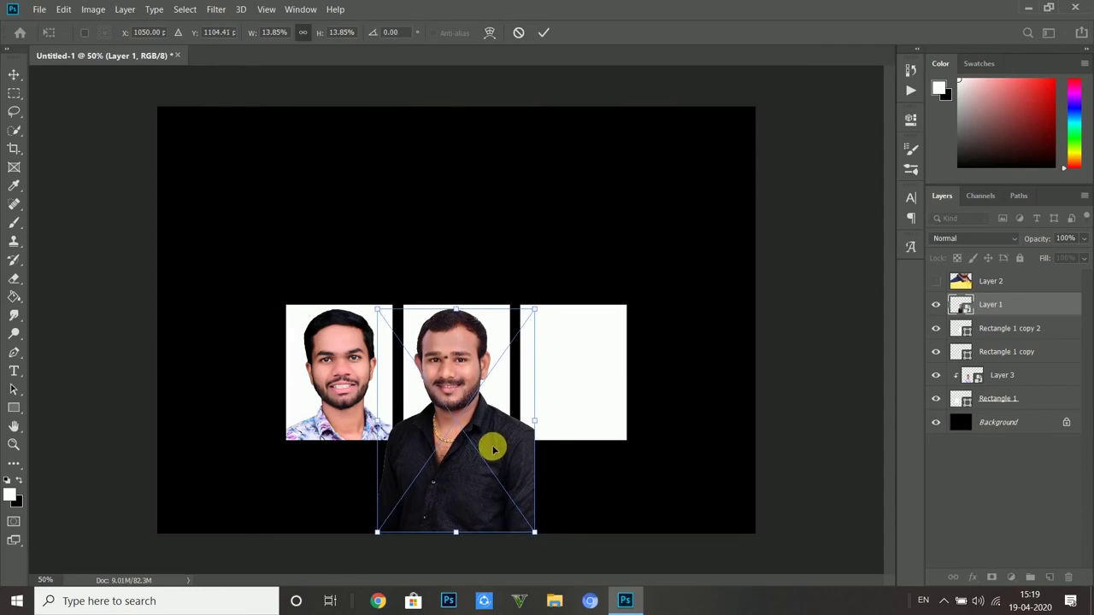
left_click(541, 33)
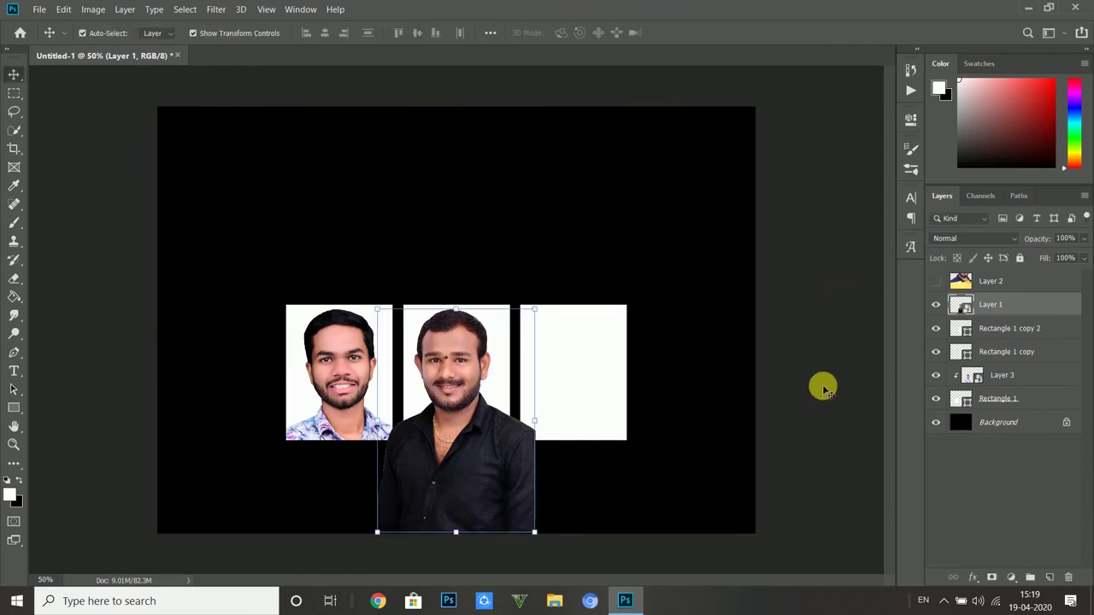
key("Right")
key("Right")
key("Right")
key("Right")
key("Right")
key("Right")
key("Right")
key("Right")
key("Right")
key("Right")
Clip Layer 1 to the middle rectangle, Rectangle 1 copy 2, with a clipping mask
left_click_drag(961, 318, 1001, 302)
right_click(1006, 310)
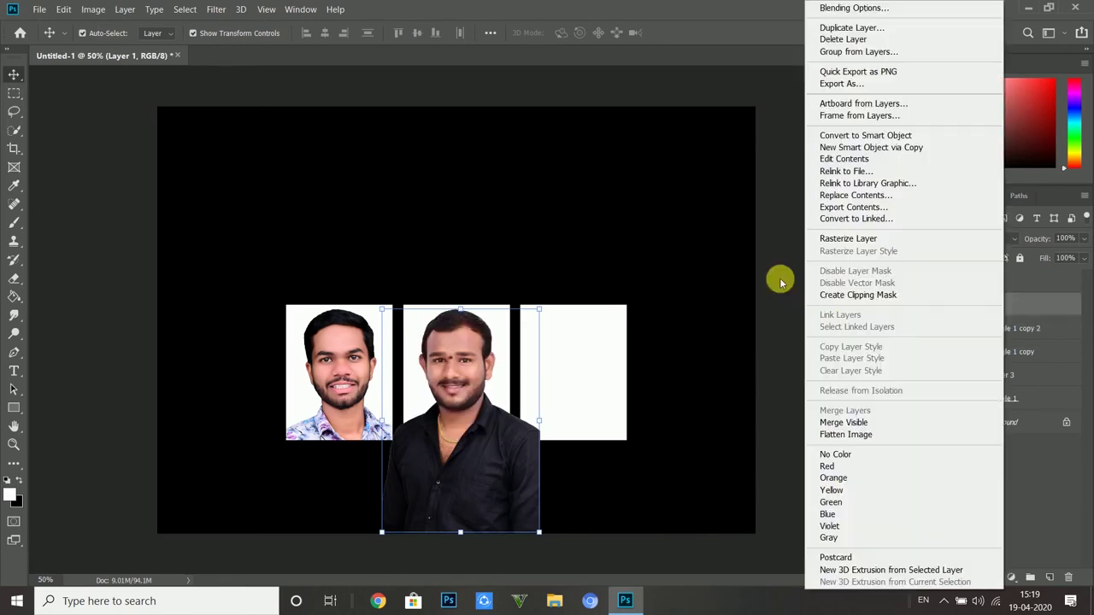
left_click(861, 295)
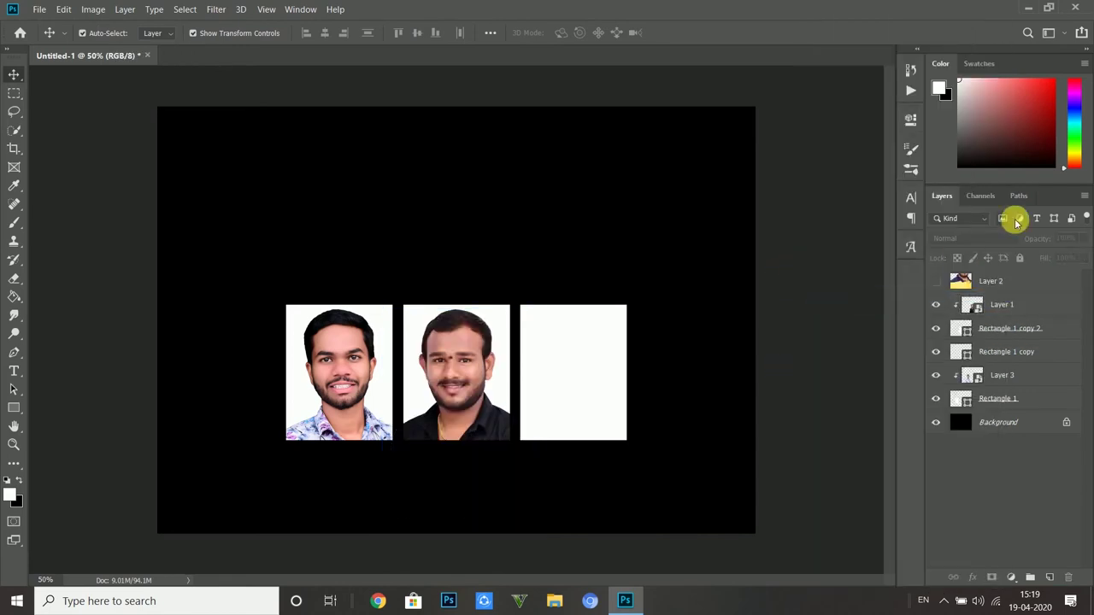
Show Layer 2 with the polo-shirt portrait and convert it to a smart object
left_click(935, 281)
right_click(993, 281)
left_click(846, 182)
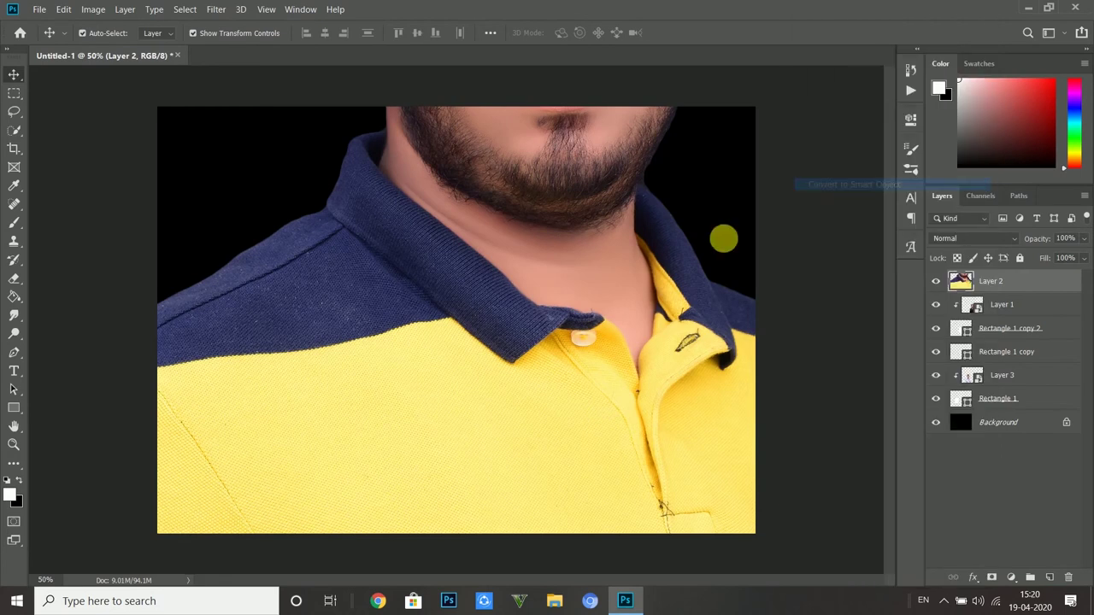
Scale the Layer 2 portrait to 15.52% and position its head over the right rectangle
left_click_drag(629, 358, 500, 288)
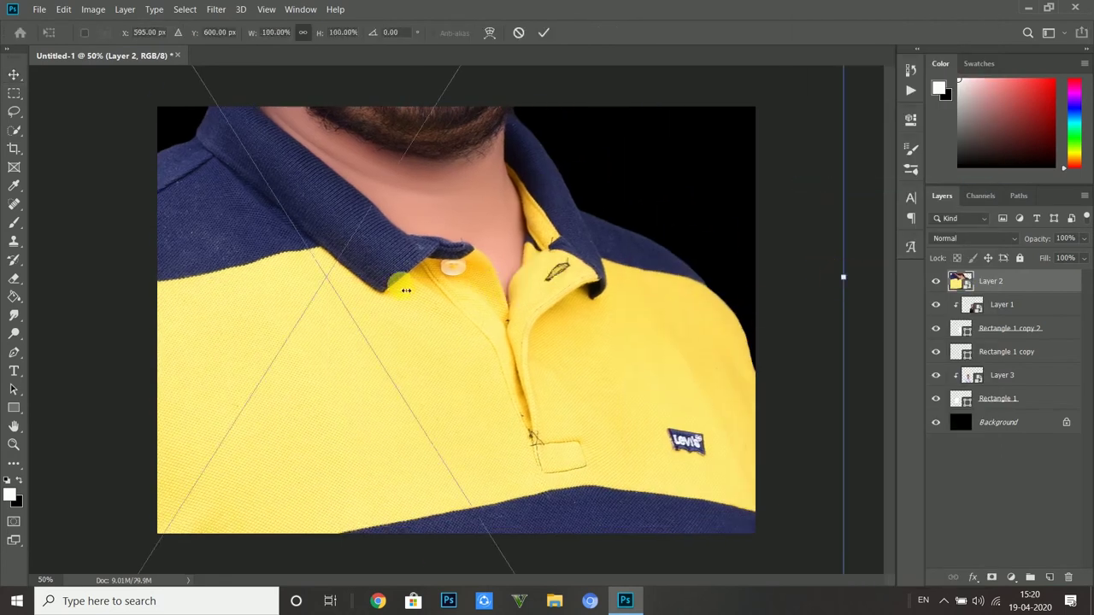
key("ctrl+t")
left_click_drag(265, 276, 599, 454)
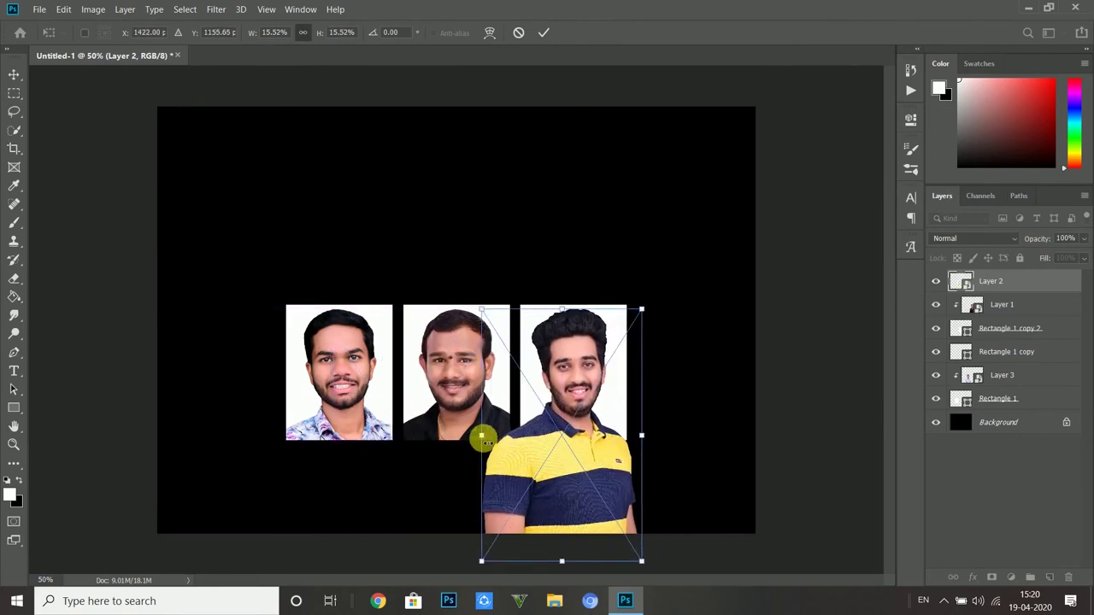
left_click(545, 35)
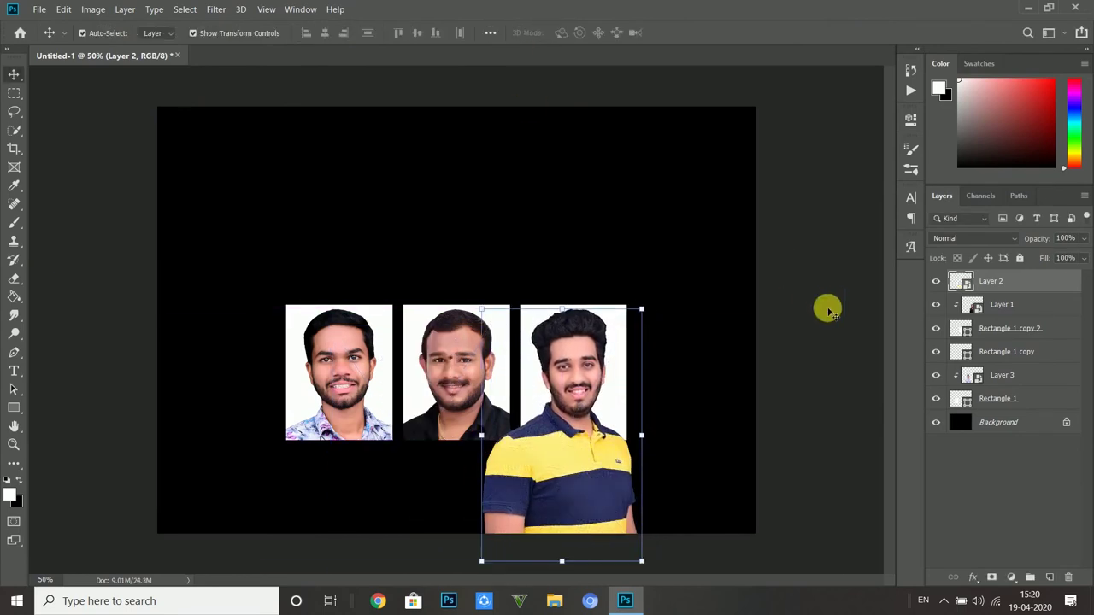
Place Layer 2 directly above Rectangle 1 copy in the layer stack and clip it to that rectangle
left_click_drag(1005, 284, 1009, 351)
right_click(1010, 333)
left_click(889, 295)
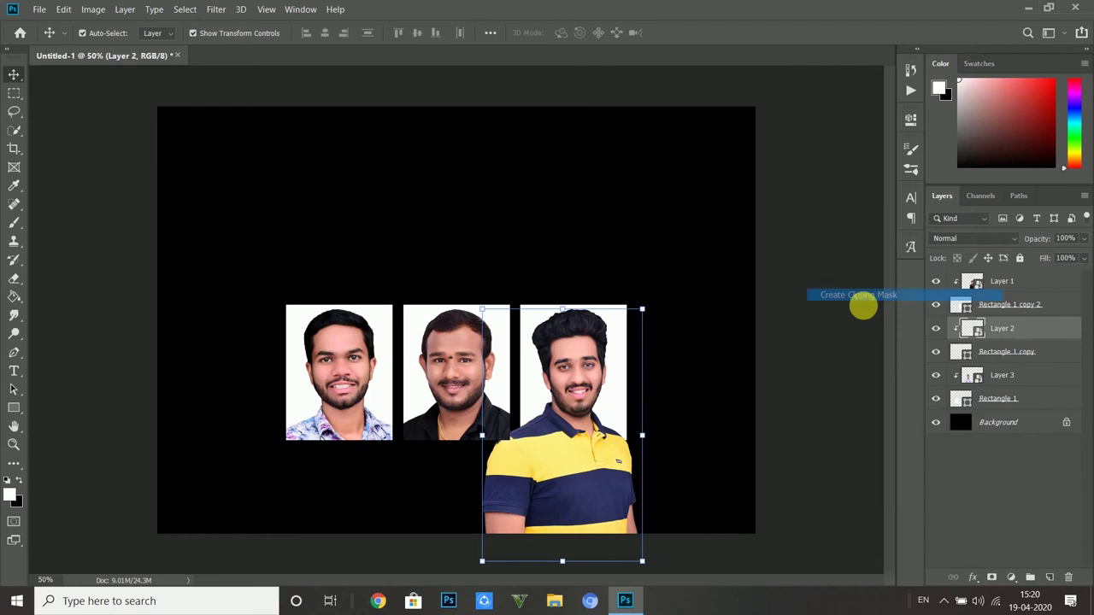
left_click(812, 420)
Select every layer from Rectangle 1 to Layer 1 and move the framed portraits up to the canvas centre
left_click(1025, 398)
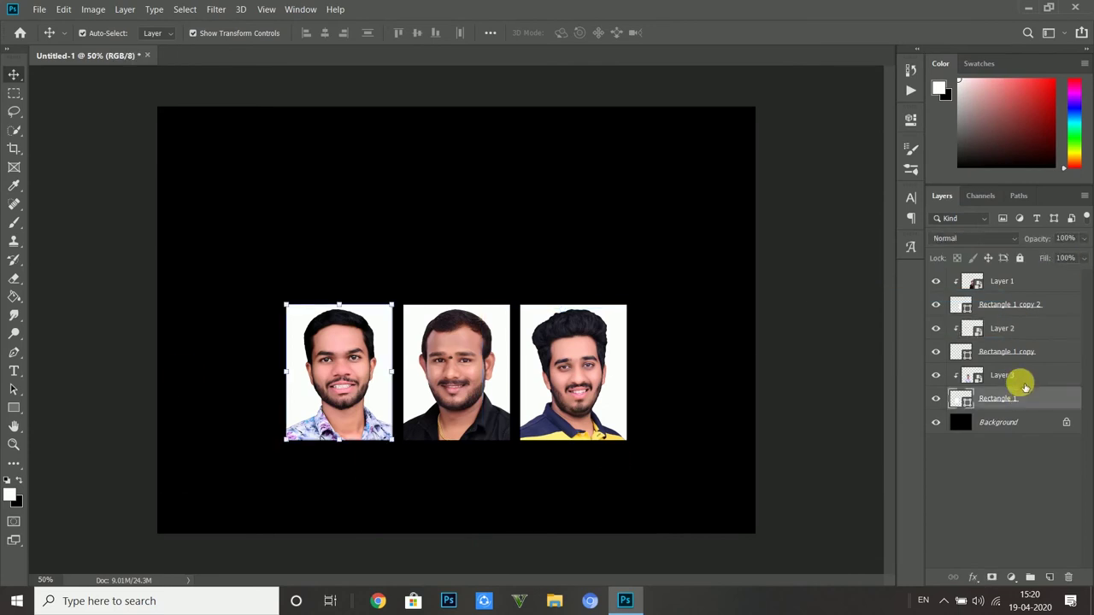
left_click(1045, 286, "shift")
left_click_drag(569, 377, 564, 326)
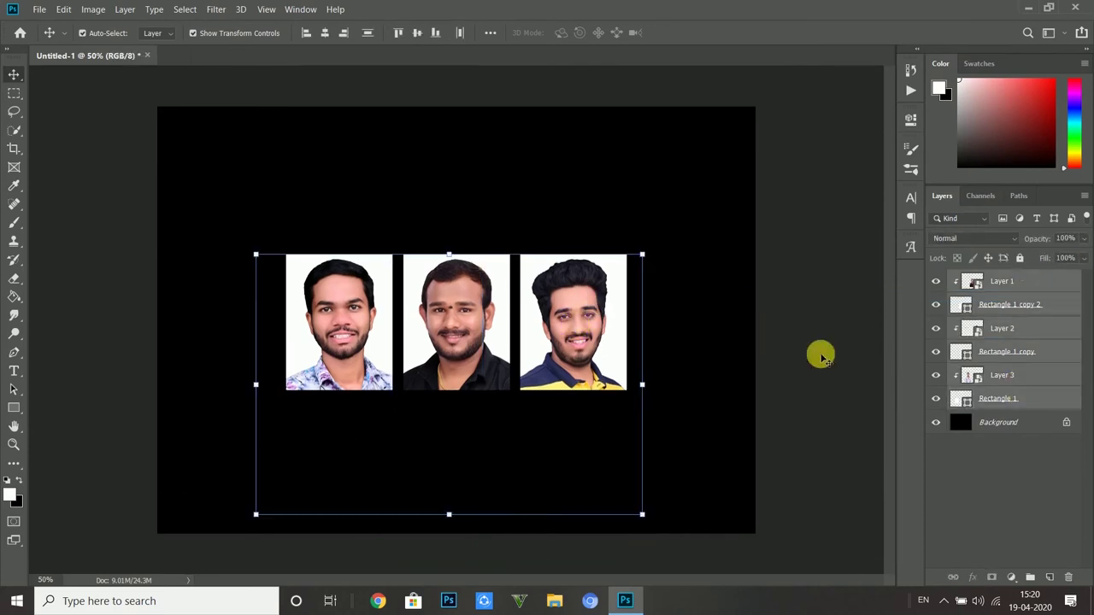
Release the clipping masks of Layer 3, Layer 2 and Layer 1
left_click(769, 334)
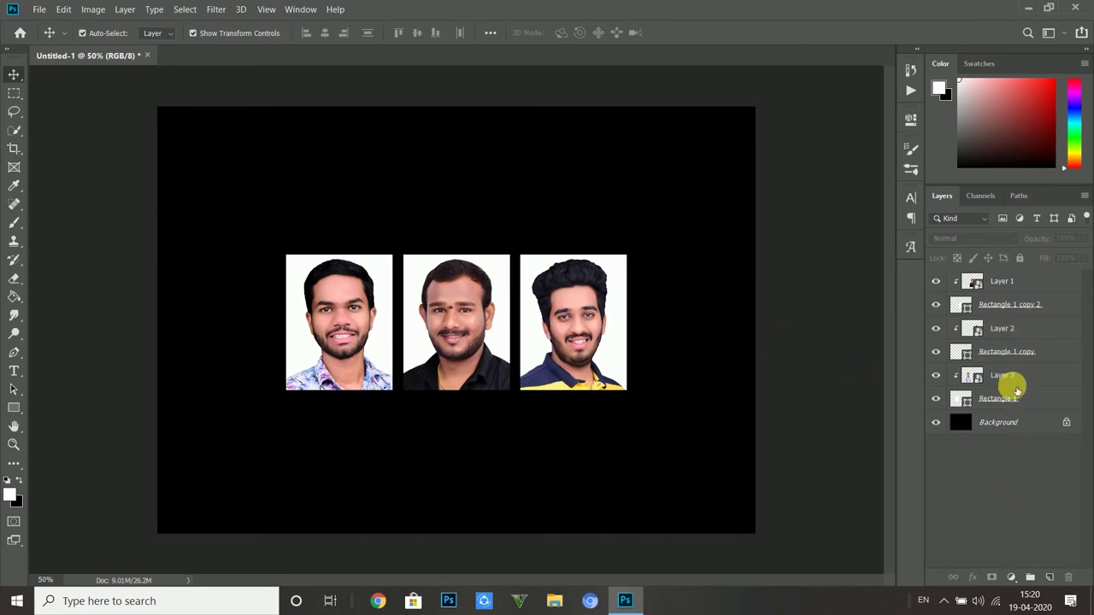
left_click(1006, 374)
right_click(1006, 374)
left_click(935, 296)
right_click(991, 329)
left_click(920, 297)
left_click(1010, 282)
right_click(1012, 283)
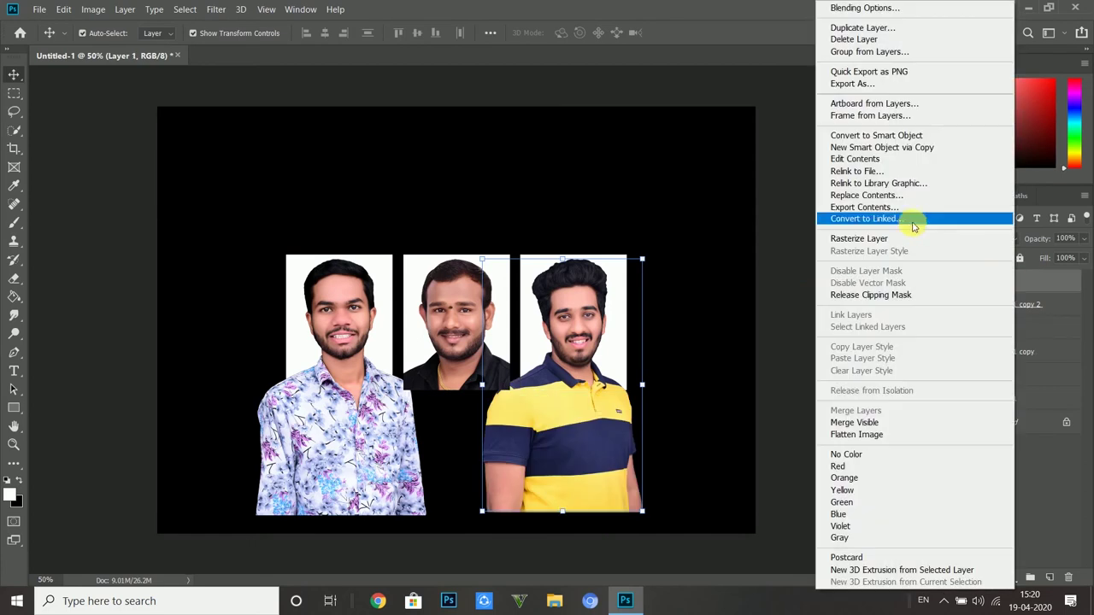
left_click(885, 294)
Move the three portraits up so that their heads rise above the upper edges of the white rectangles
left_click(346, 344)
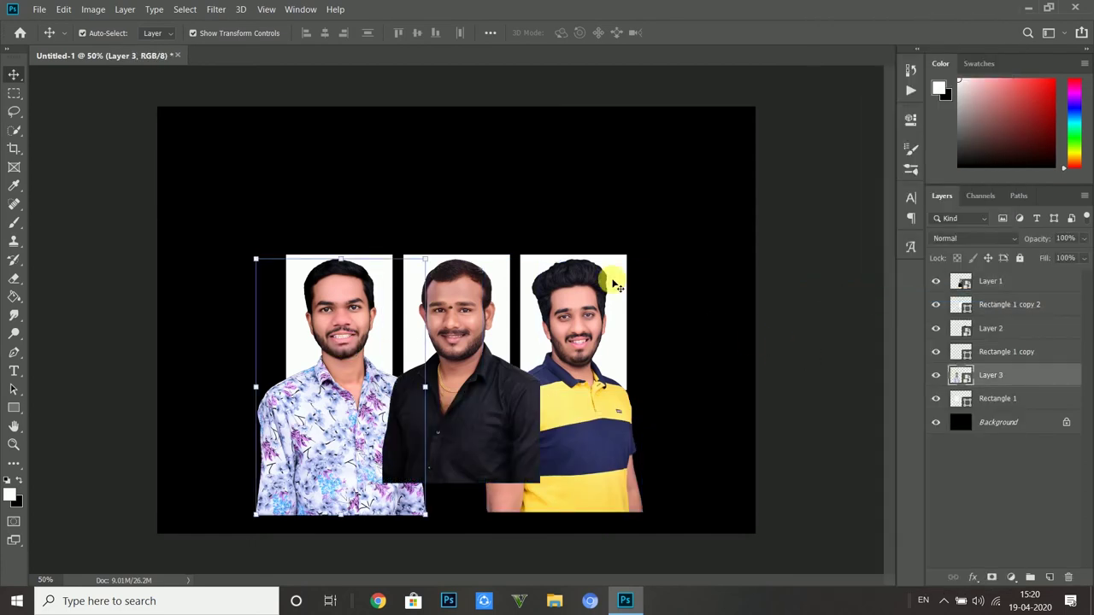
left_click_drag(390, 316, 340, 285)
left_click(690, 337)
left_click_drag(467, 337, 463, 303)
left_click_drag(604, 348, 587, 301)
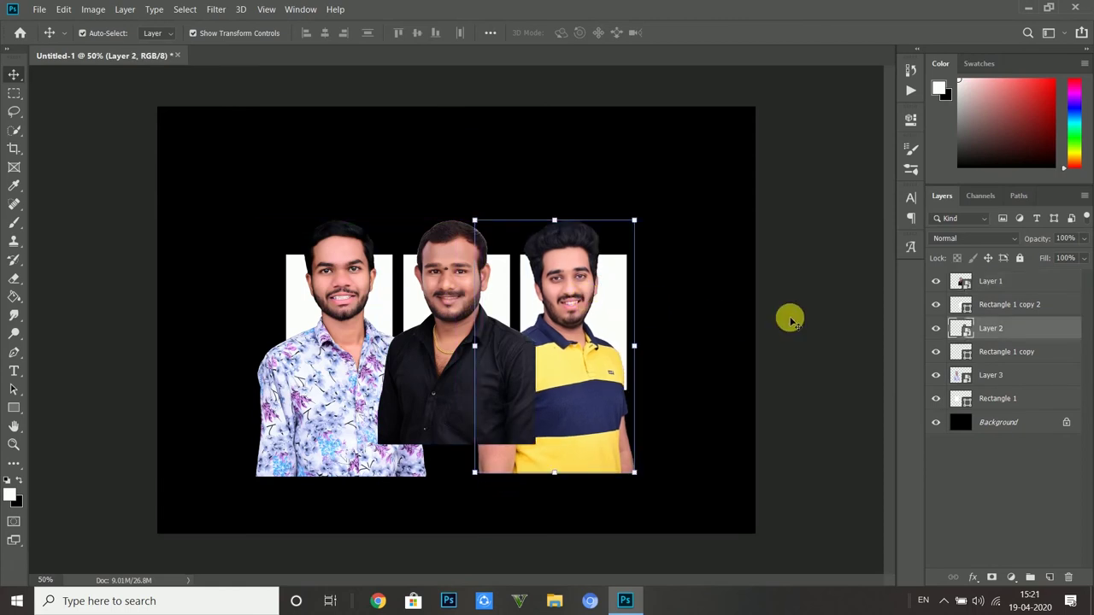
Nudge the polo-shirt portrait on Layer 2 to the right to centre its head over the right rectangle
key("Right")
key("Right")
key("Right")
key("Right")
key("Right")
key("Right")
key("Right")
key("Right")
key("Right")
key("Right")
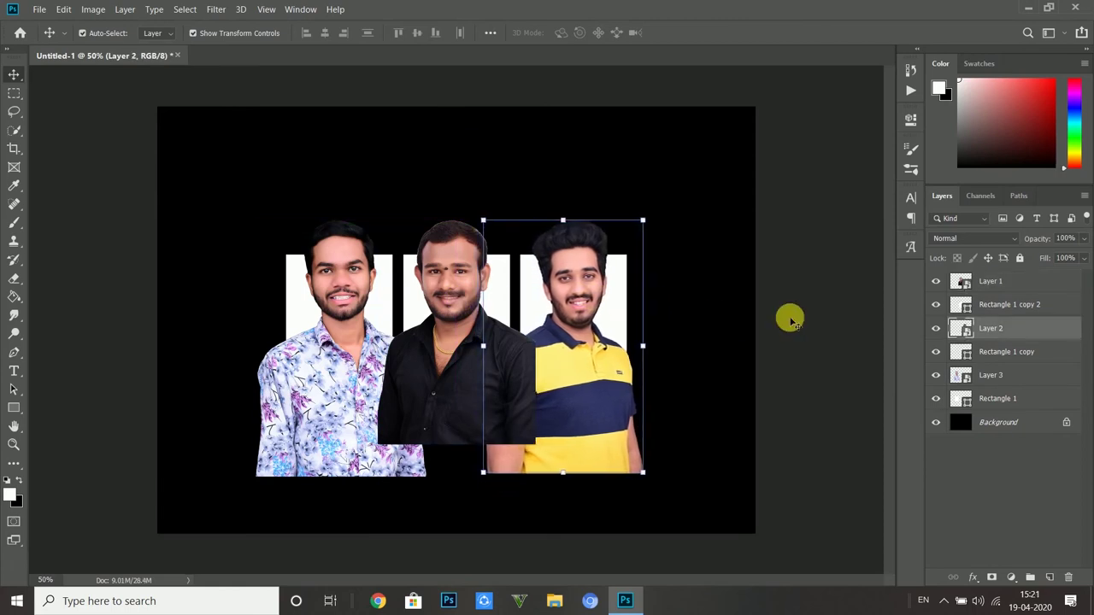
Nudge the black-shirt portrait on Layer 1 slightly right to centre it over the middle rectangle
left_click(467, 318)
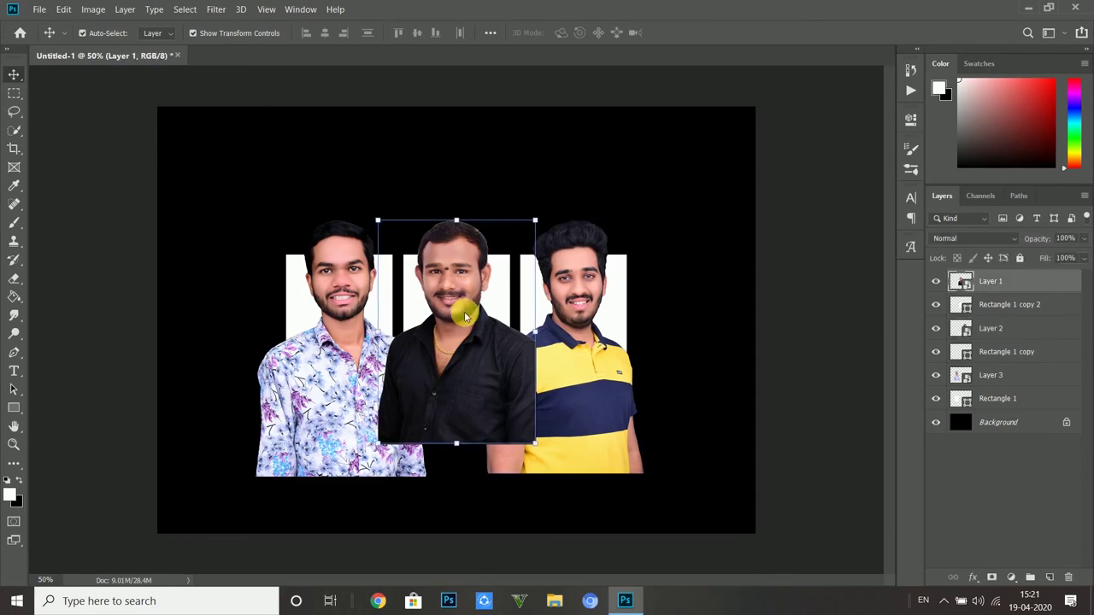
key("Right")
key("Right")
key("Right")
key("Right")
key("Right")
key("Right")
Nudge the floral-shirt portrait on Layer 3 slightly left over its rectangle, and deselect all layers
left_click(329, 388)
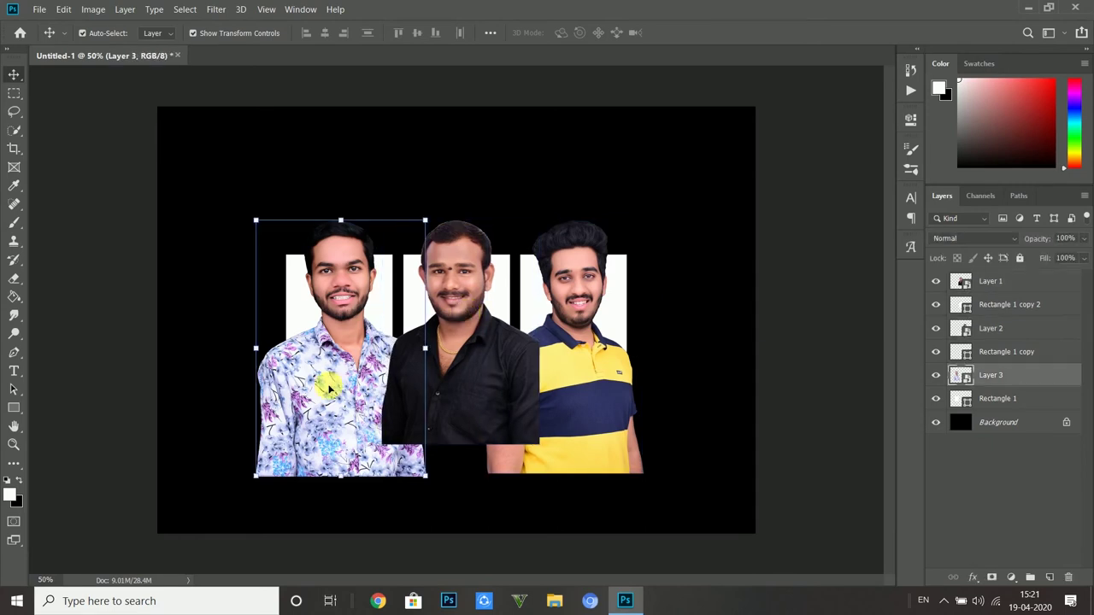
key("Left")
key("Left")
key("ctrl+alt+a")
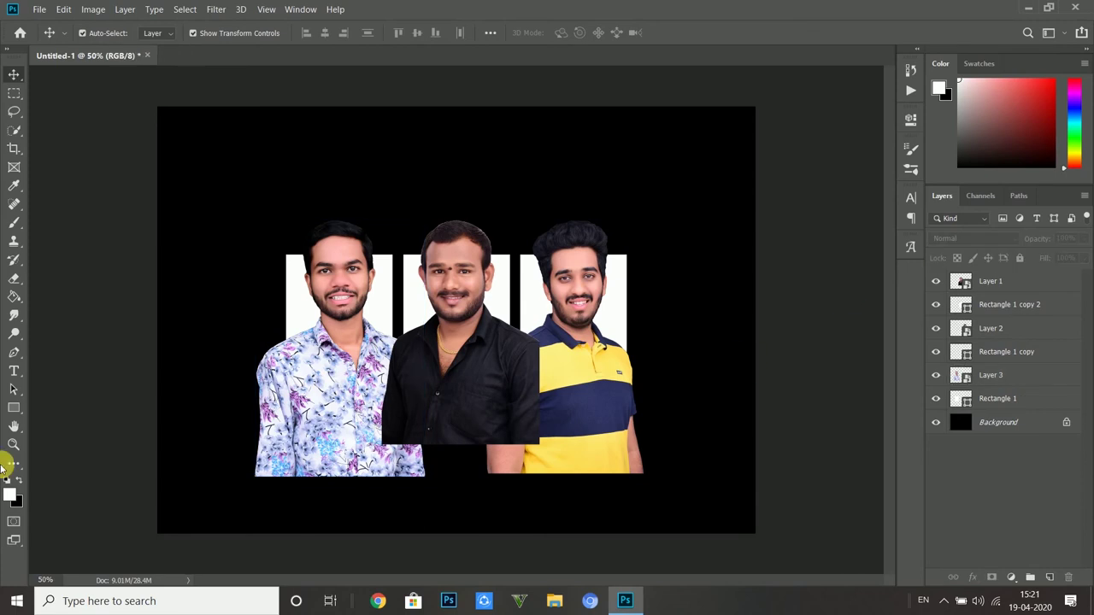
Hide Layer 1 and Layer 2, and select the floral-shirt portrait on Layer 3
left_click(936, 282)
left_click(936, 328)
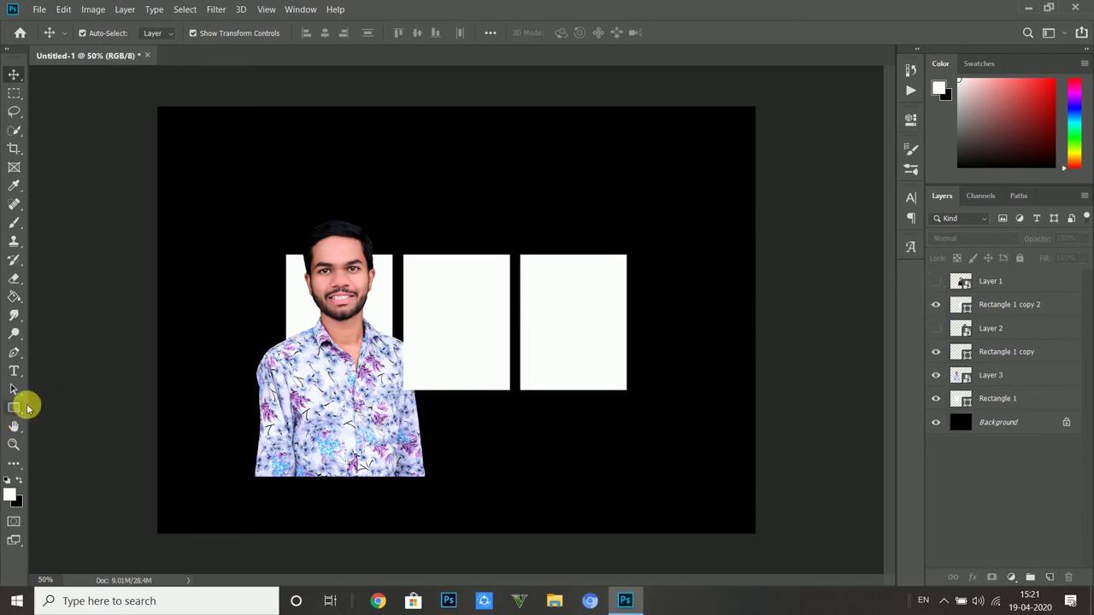
left_click(14, 444)
left_click_drag(244, 308, 518, 516)
scroll(501, 334, "up", 5)
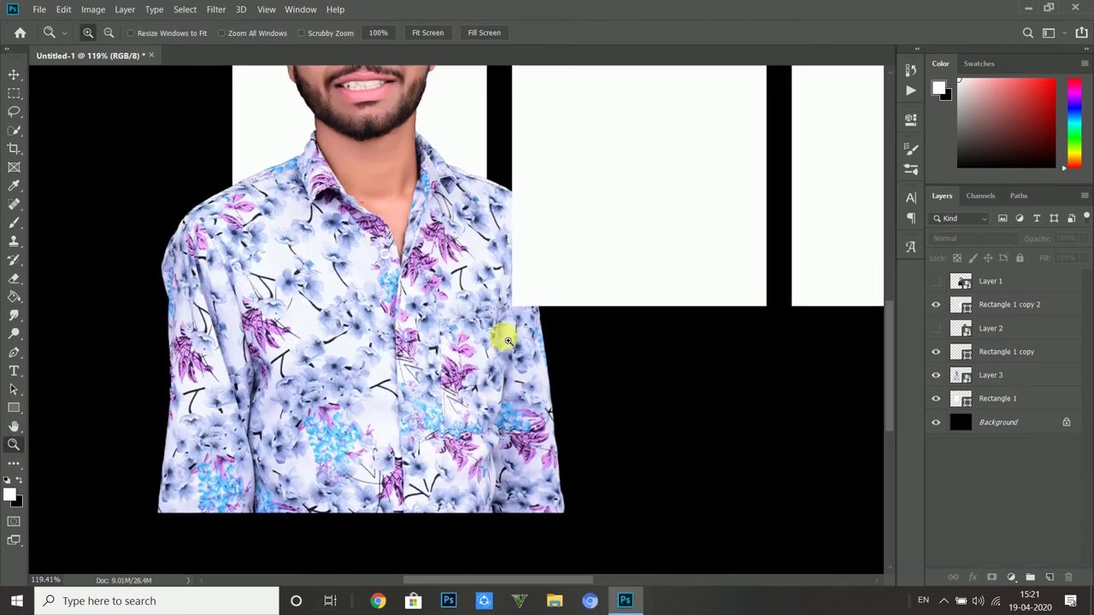
left_click(9, 77)
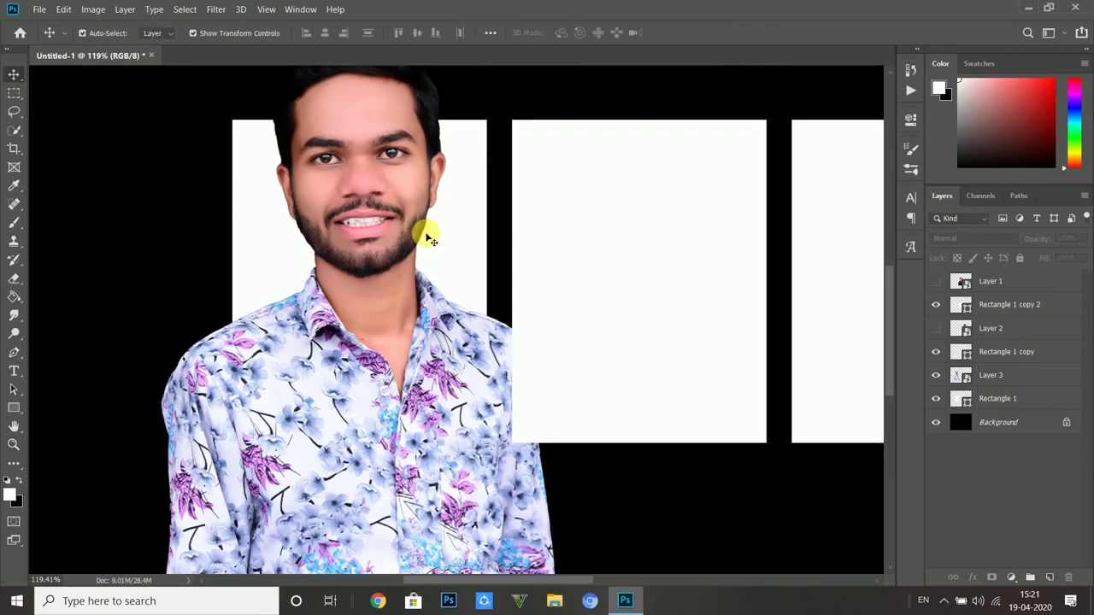
left_click(476, 259)
left_click(198, 402)
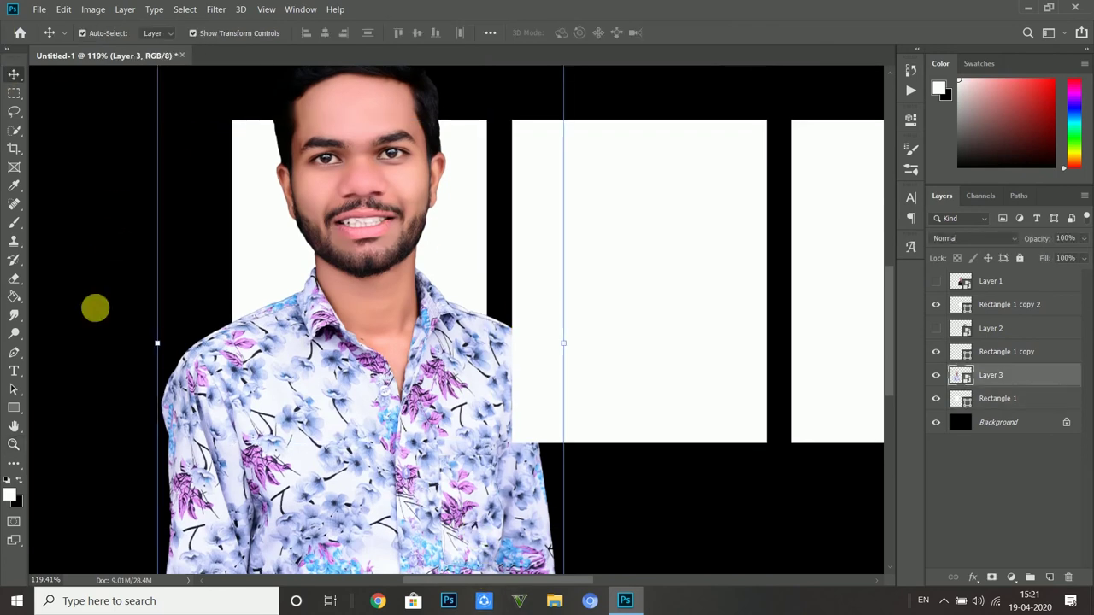
Rasterize Layer 3 and delete the part of its portrait beyond the right edge of the left rectangle
left_click(14, 93)
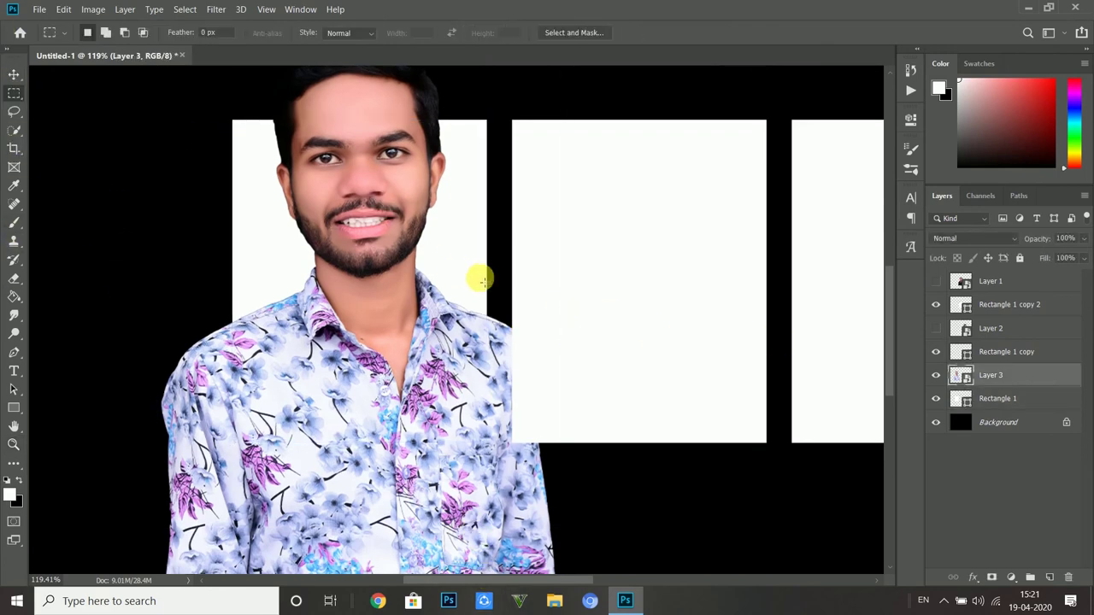
left_click_drag(489, 280, 616, 316)
scroll(634, 297, "up", 4)
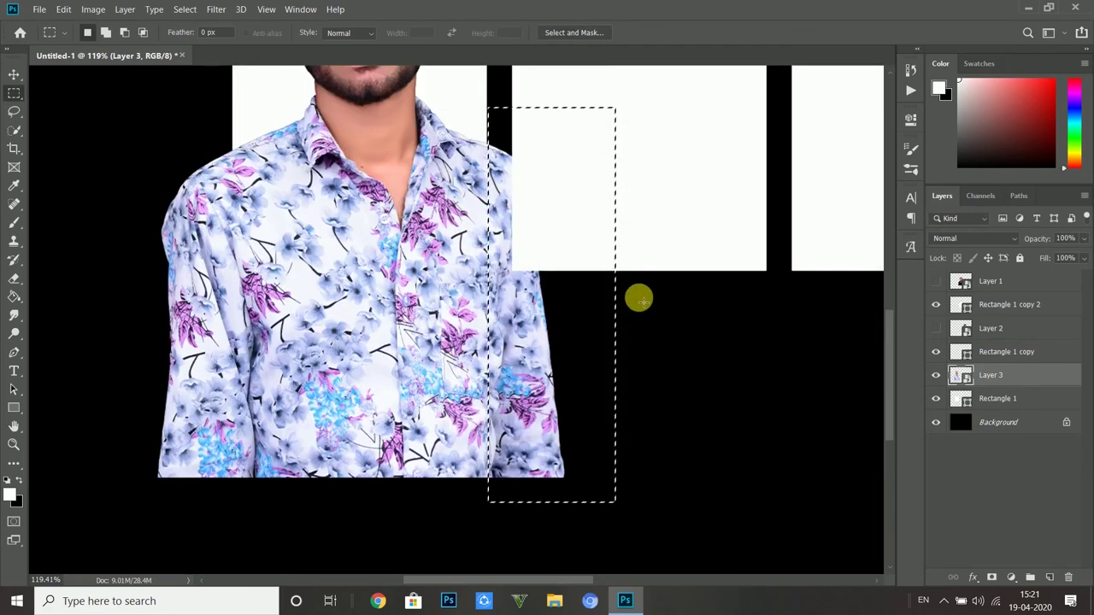
right_click(987, 377)
left_click(862, 242)
key("Delete")
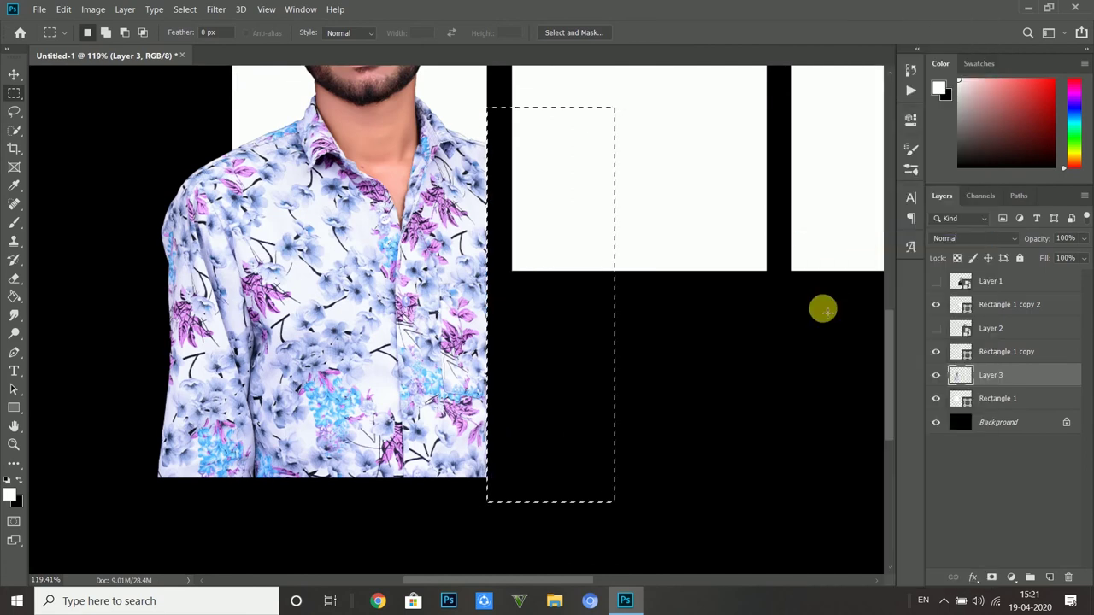
Delete the parts of Layer 3 beyond the left and lower edges of its rectangle, and clear the selection
left_click(236, 122)
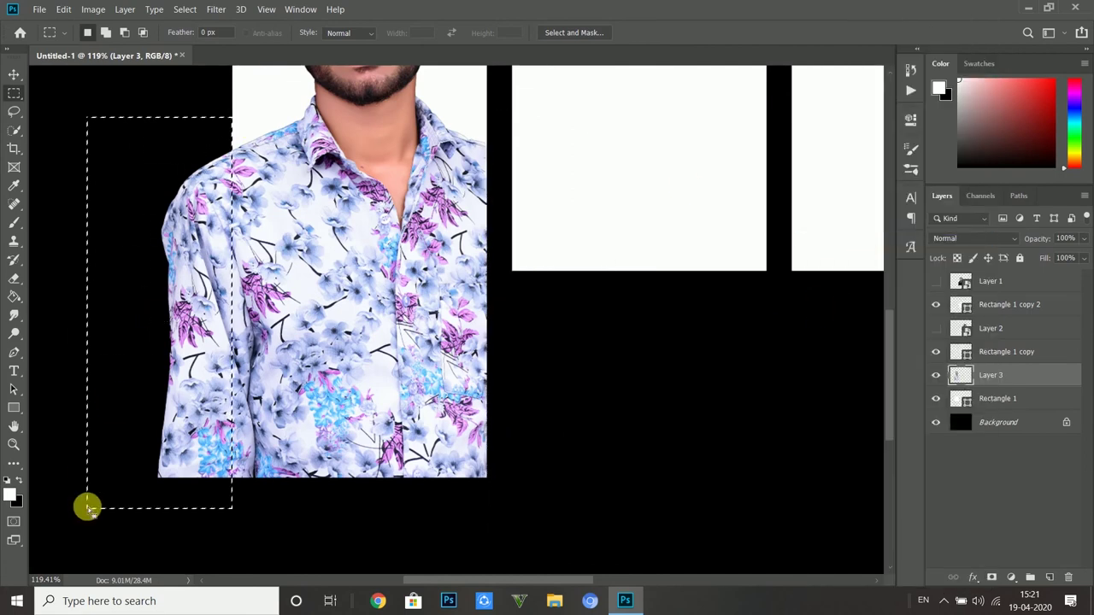
key("Delete")
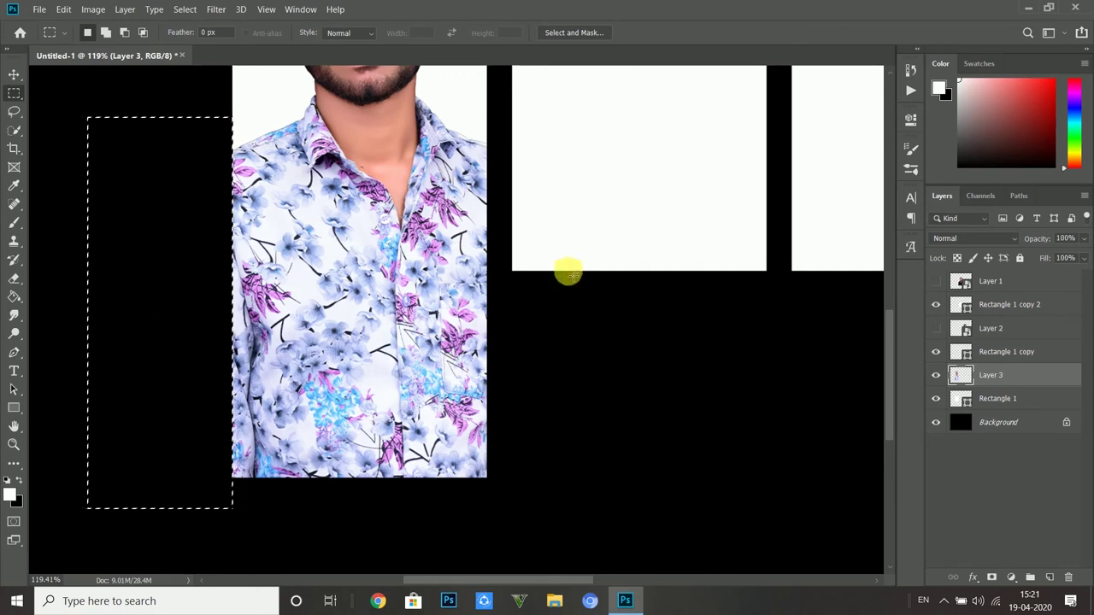
left_click_drag(572, 272, 159, 492)
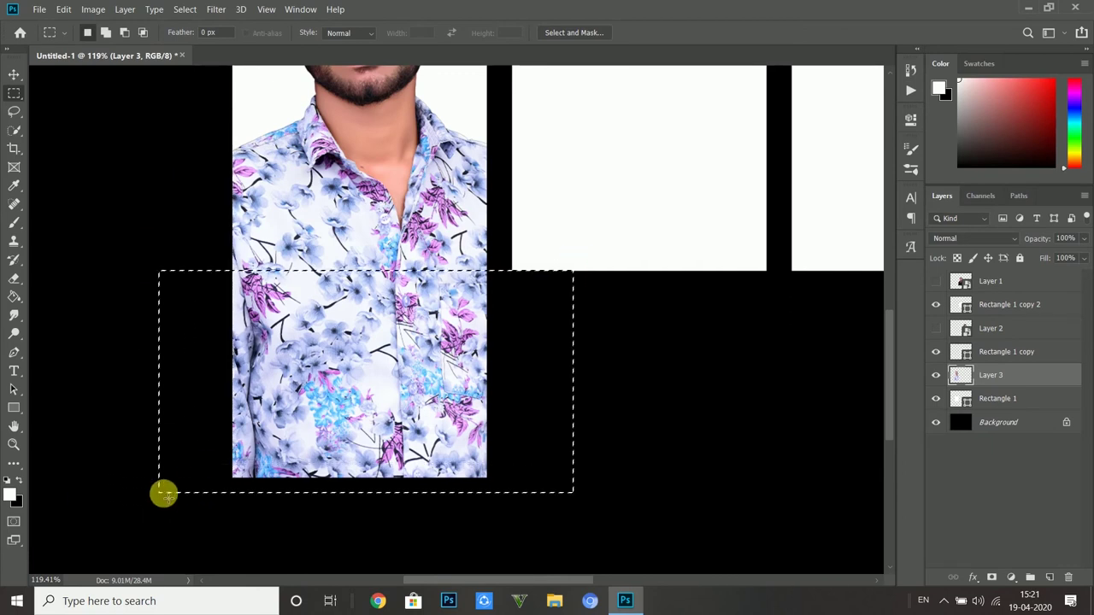
key("Delete")
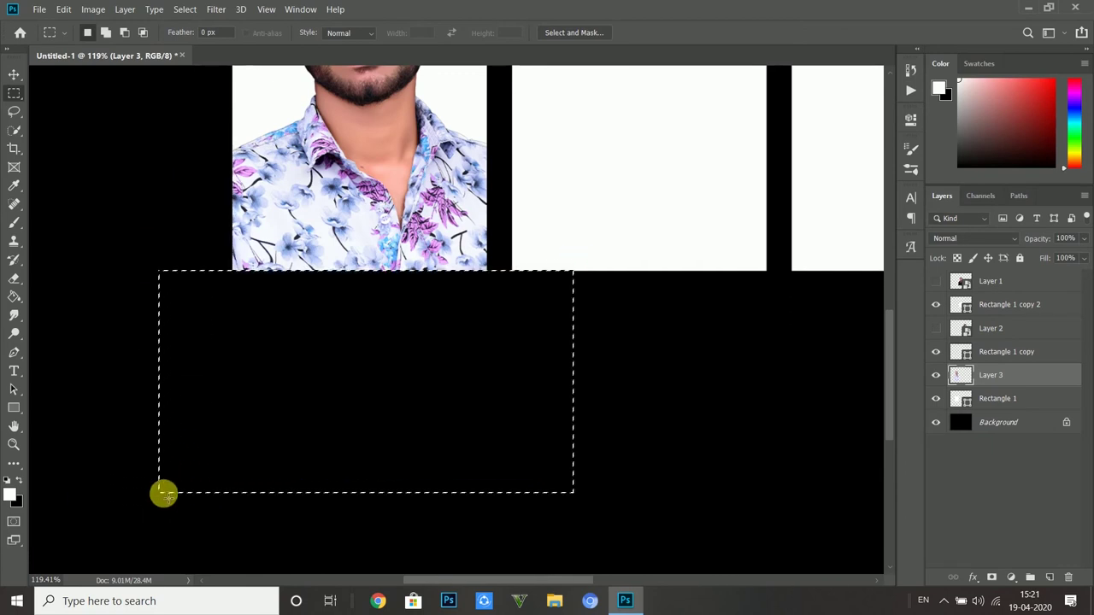
right_click(497, 198)
left_click(516, 204)
Show Layer 1 with the black-shirt portrait and rasterize it, leaving Layer 2 hidden
scroll(658, 256, "up", 3)
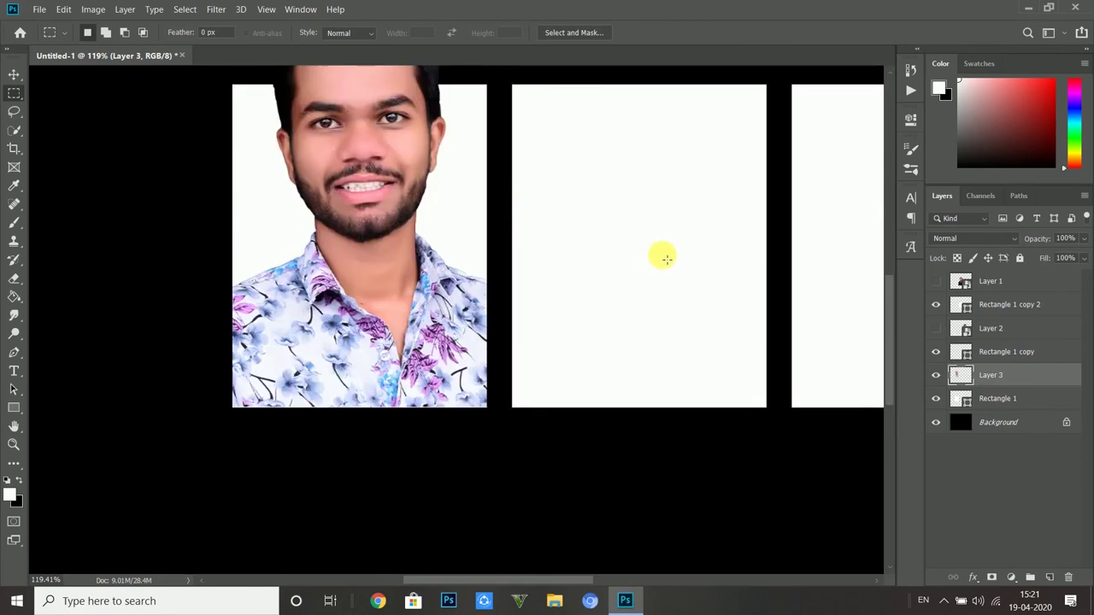
left_click(938, 329)
left_click(936, 328)
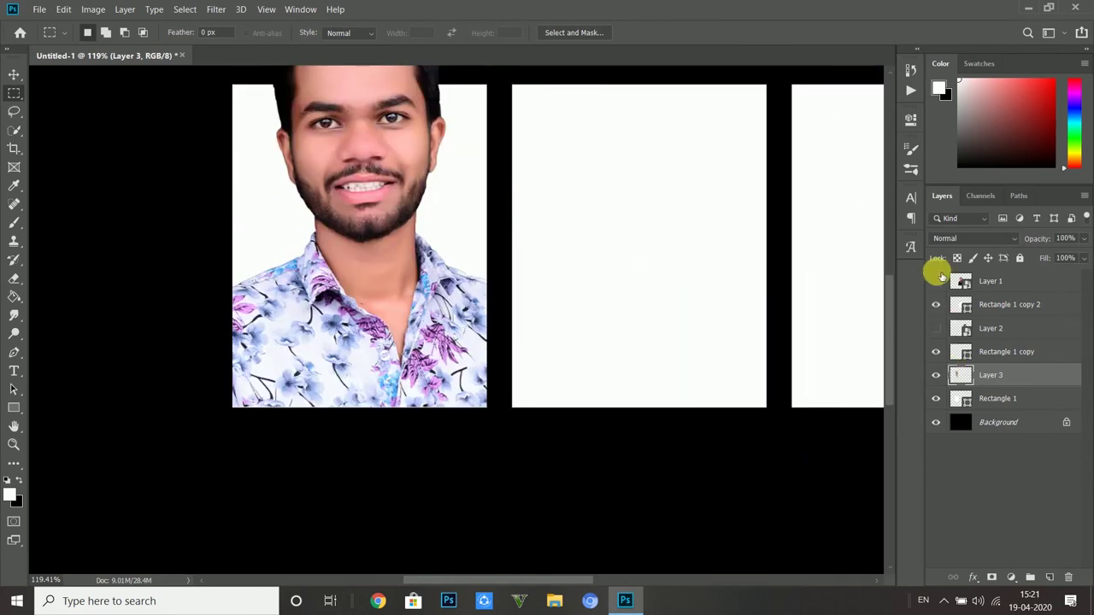
left_click(936, 282)
left_click(997, 286)
right_click(998, 286)
left_click(865, 240)
Delete the parts of Layer 1 beyond the left, right and lower edges of the middle rectangle, and clear the selection
left_click_drag(512, 232, 346, 419)
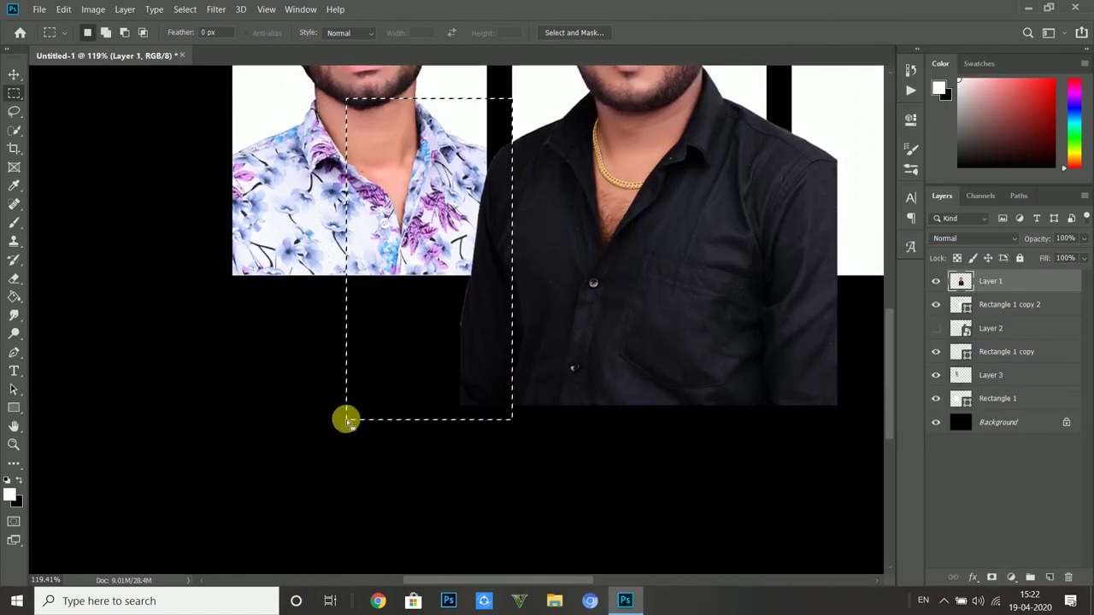
key("Delete")
left_click_drag(772, 110, 856, 430)
key("Delete")
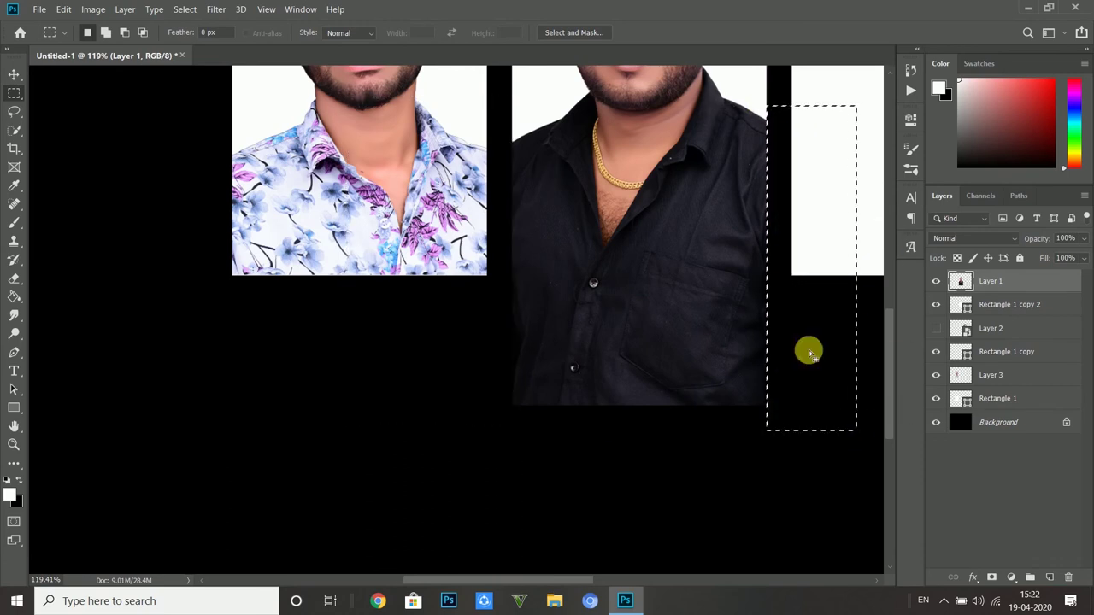
left_click_drag(468, 276, 824, 429)
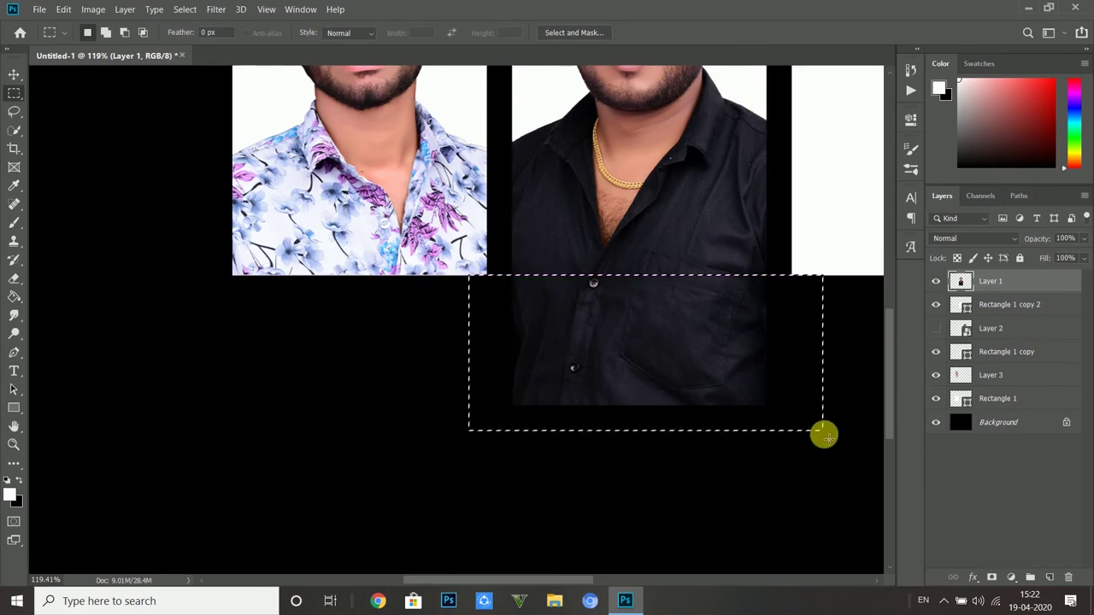
key("Delete")
right_click(737, 161)
left_click(764, 169)
left_click(13, 75)
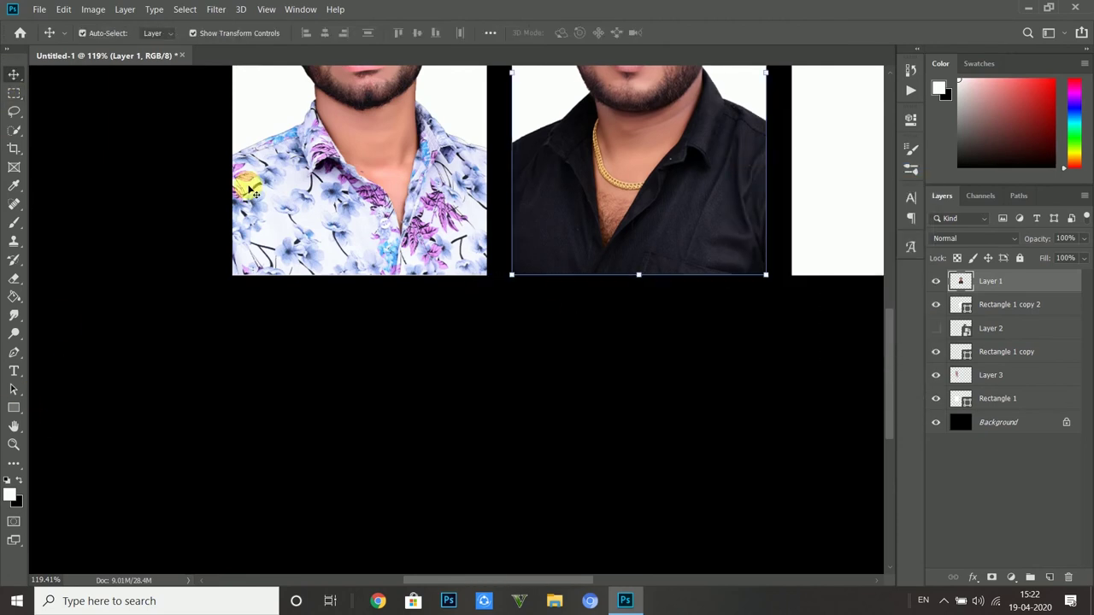
Show Layer 2 with the polo-shirt portrait and rasterize it
left_click(423, 237)
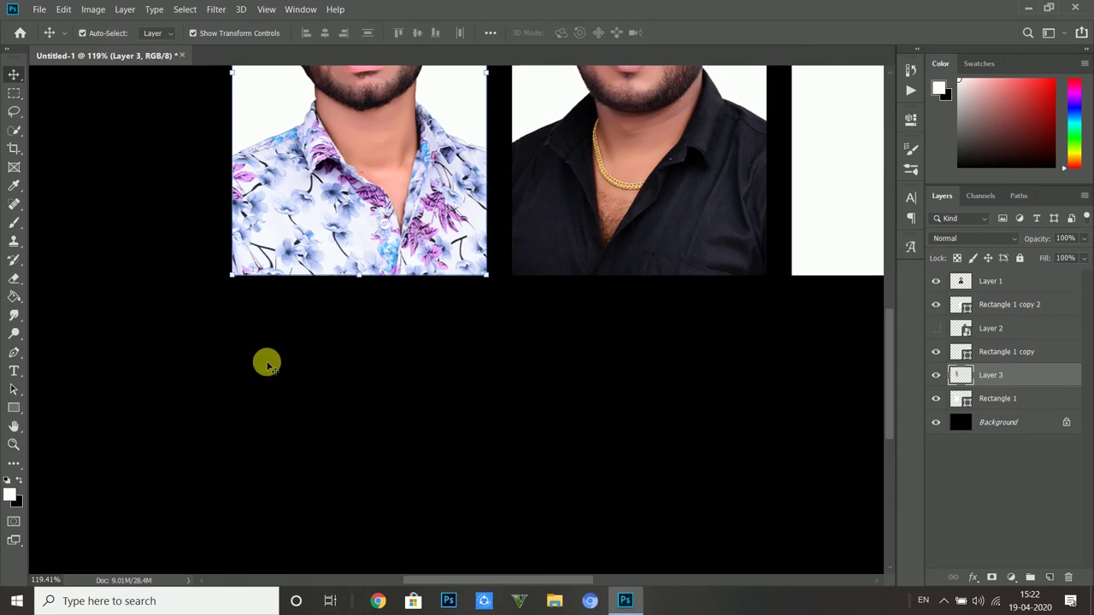
left_click(303, 353)
left_click_drag(580, 580, 664, 585)
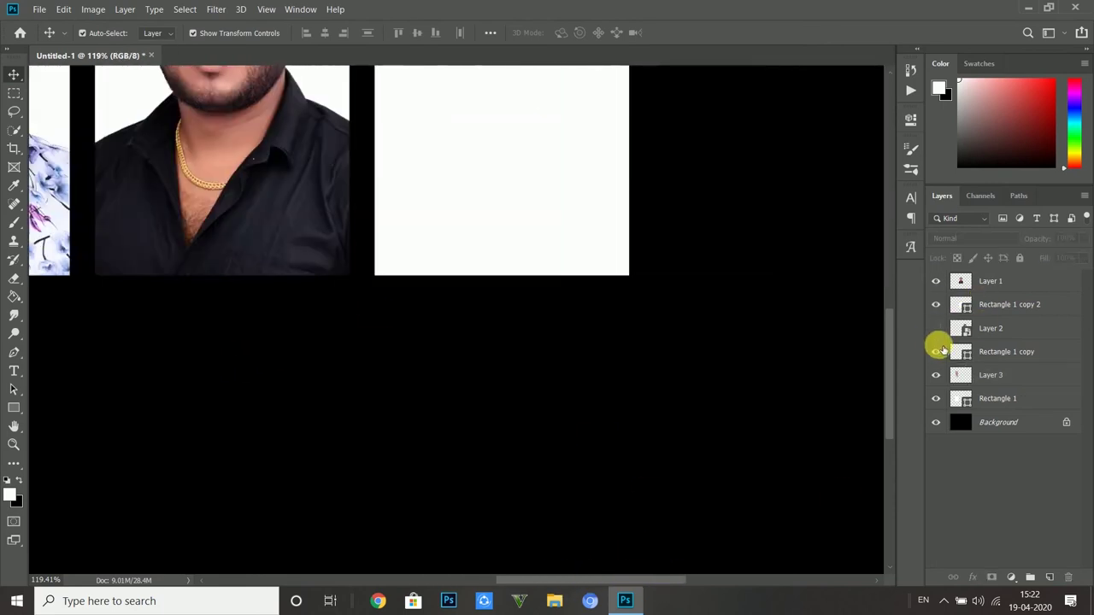
left_click(936, 329)
right_click(991, 324)
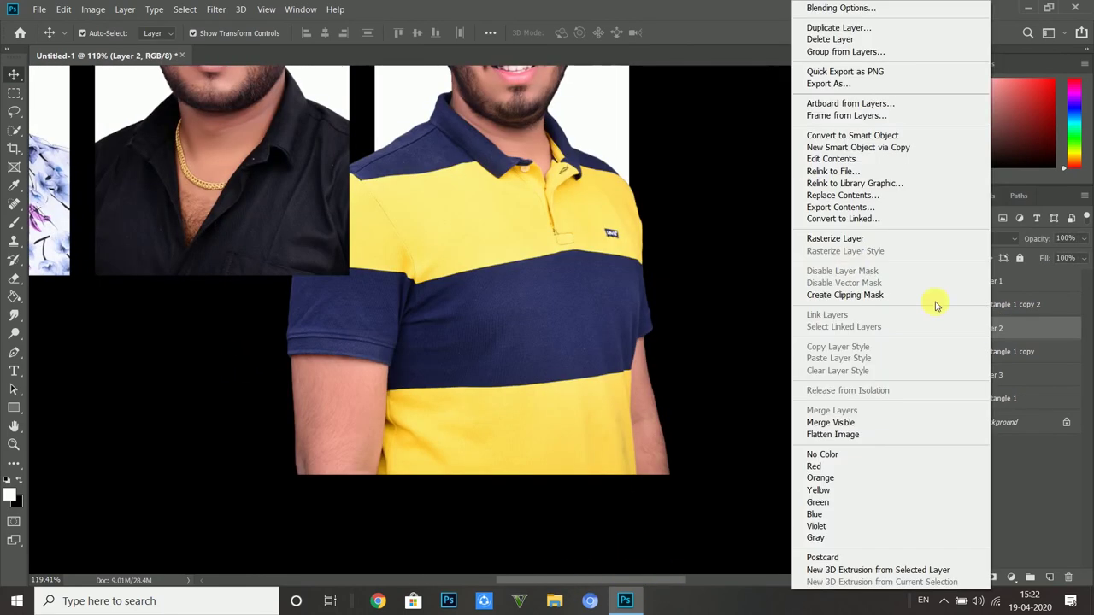
left_click(847, 243)
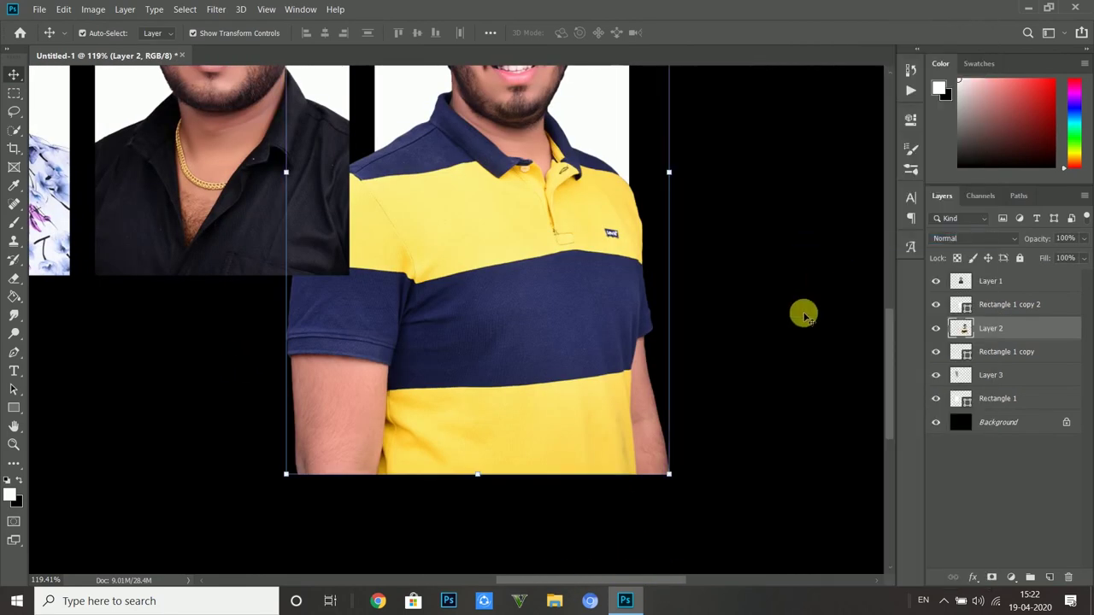
Delete the parts of Layer 2 beyond the left, right and lower edges of the right rectangle
left_click(12, 95)
left_click_drag(296, 402, 248, 484)
key("Delete")
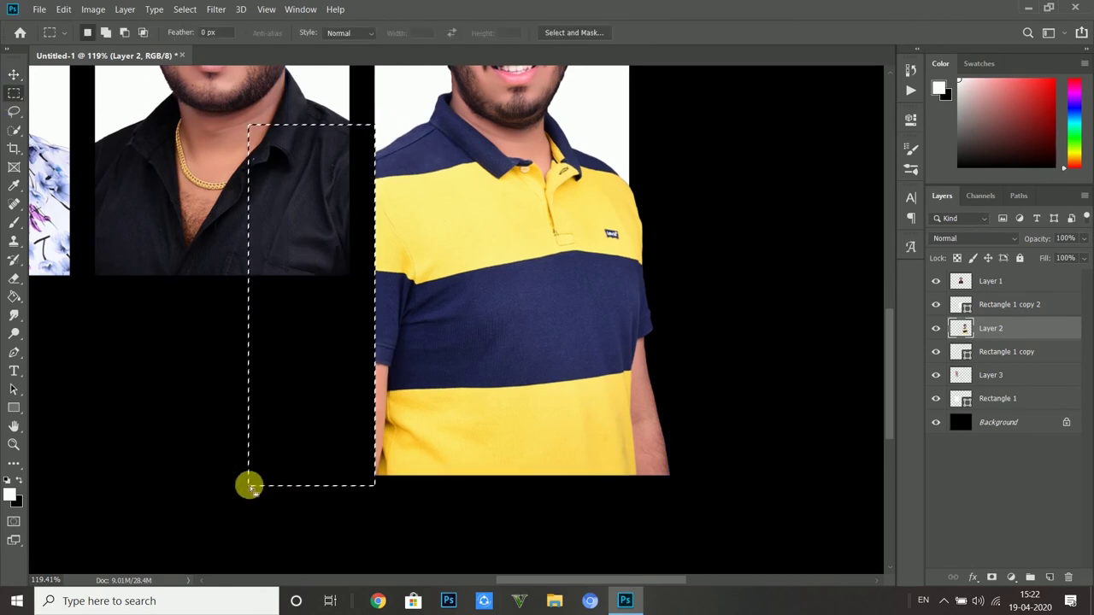
left_click_drag(632, 164, 696, 340)
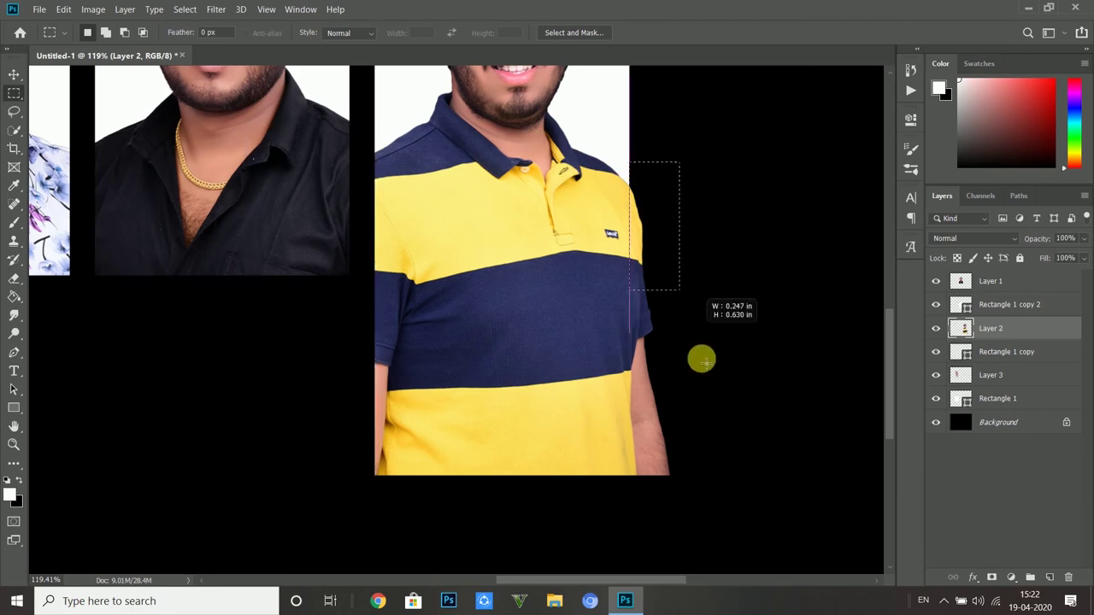
key("Delete")
left_click_drag(277, 276, 737, 503)
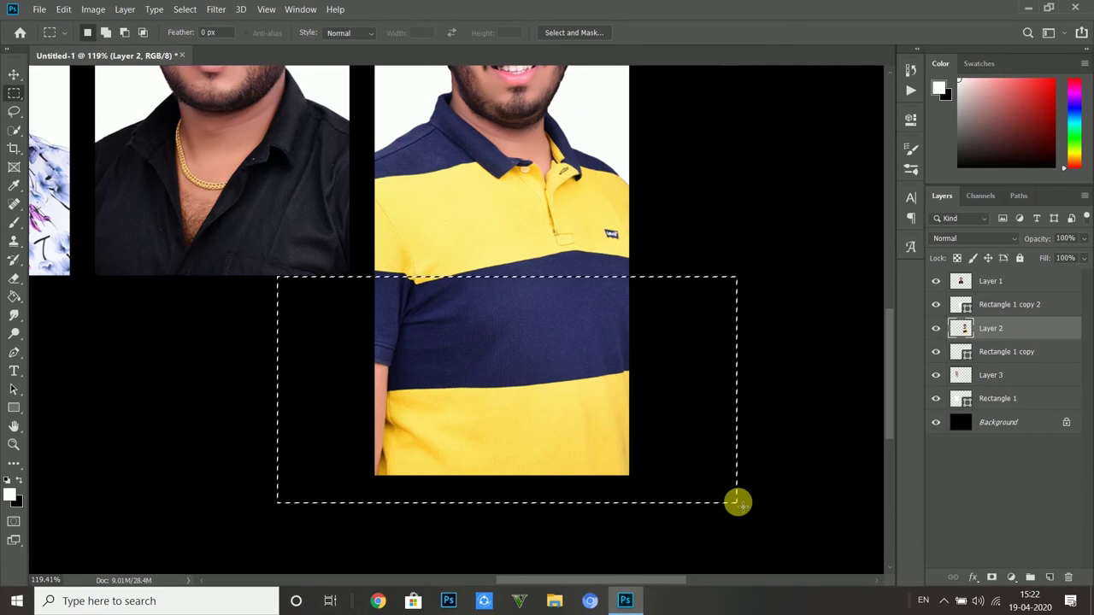
key("Delete")
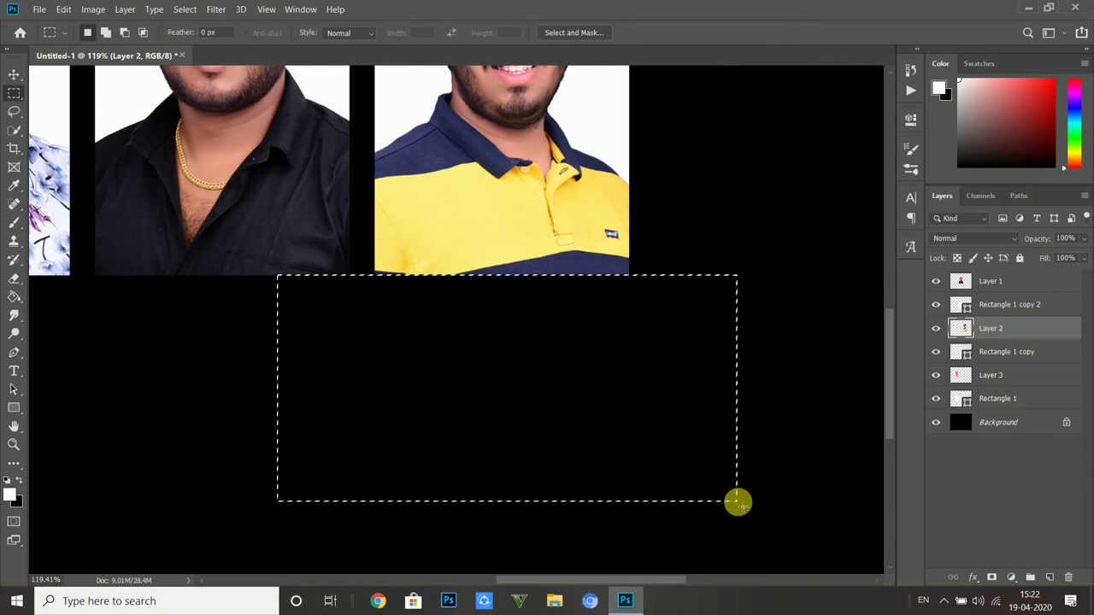
right_click(750, 130)
left_click(774, 136)
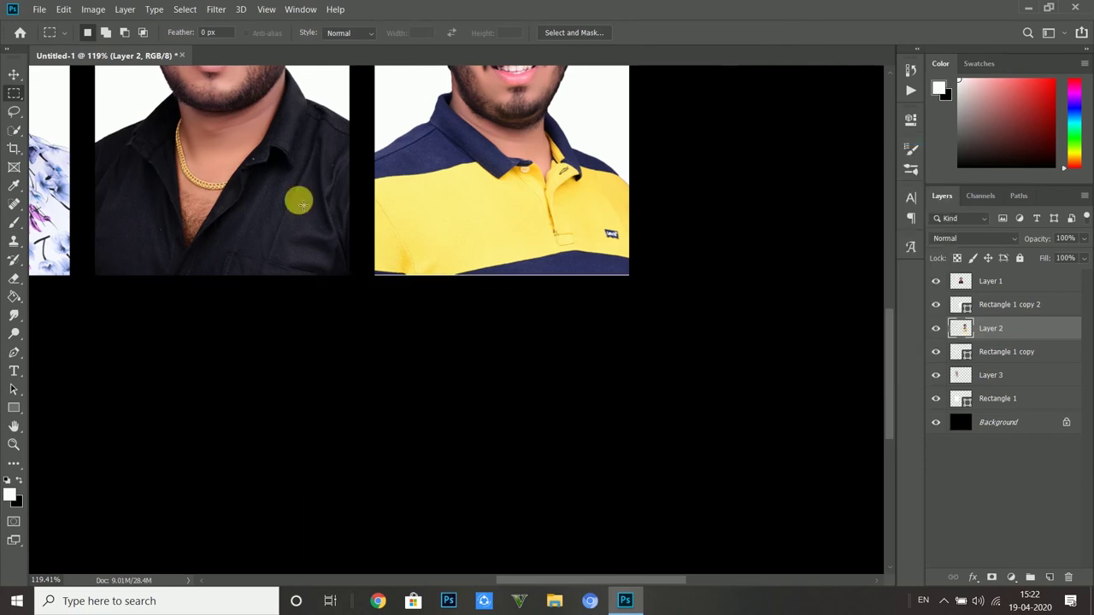
key("ctrl+z")
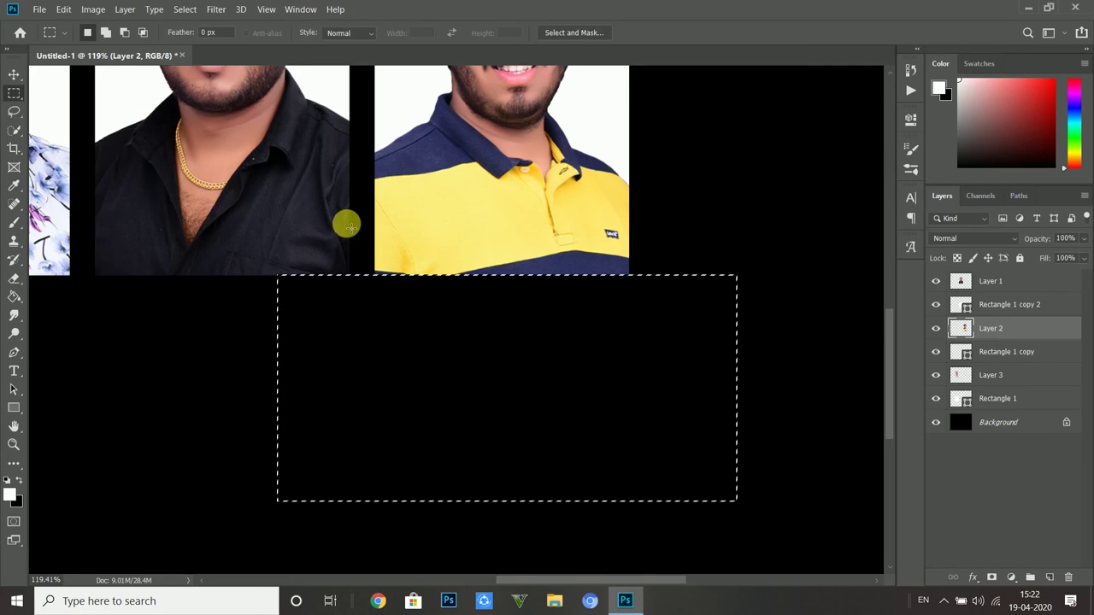
Redo the deletion along Layer 2's lower edge at the right rectangle and clear the selection
key("ctrl+z")
key("Delete")
right_click(415, 205)
left_click(432, 211)
left_click(14, 445)
right_click(347, 346)
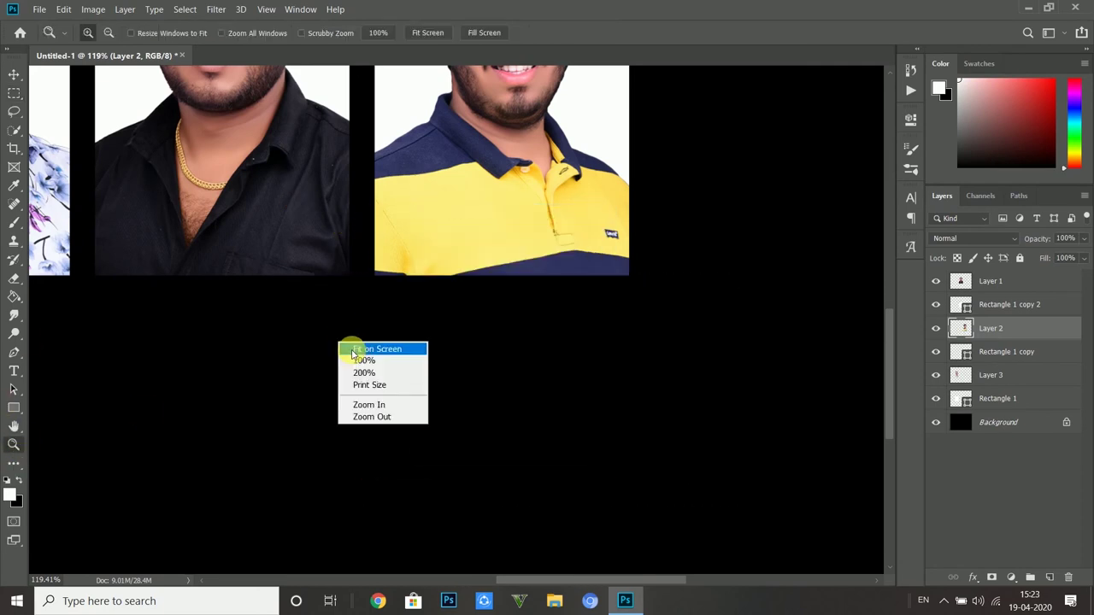
left_click(354, 350)
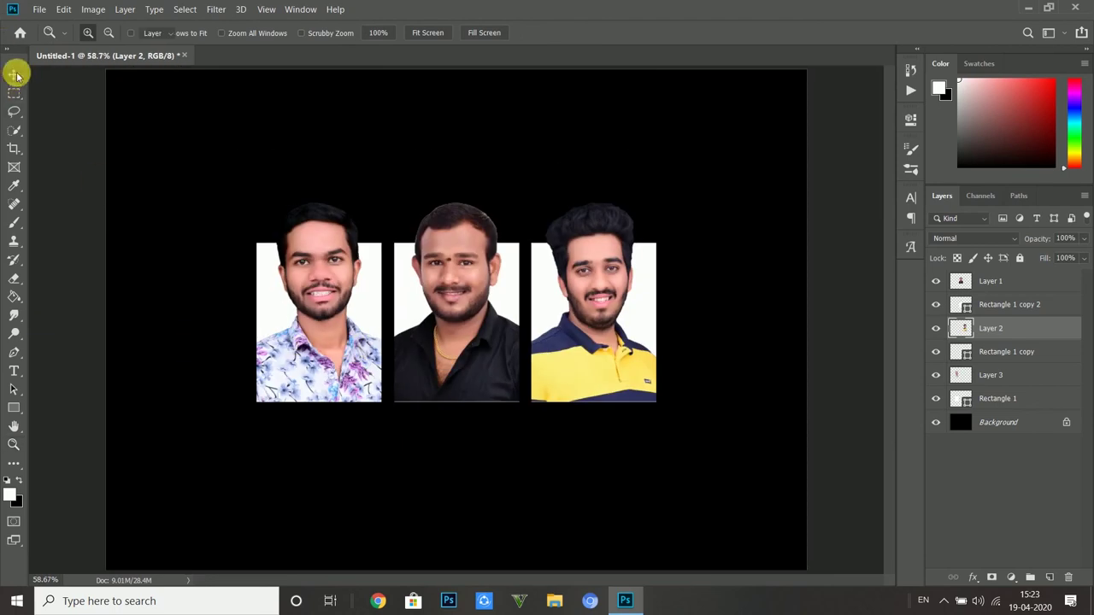
left_click(16, 75)
left_click(436, 353)
left_click(118, 402)
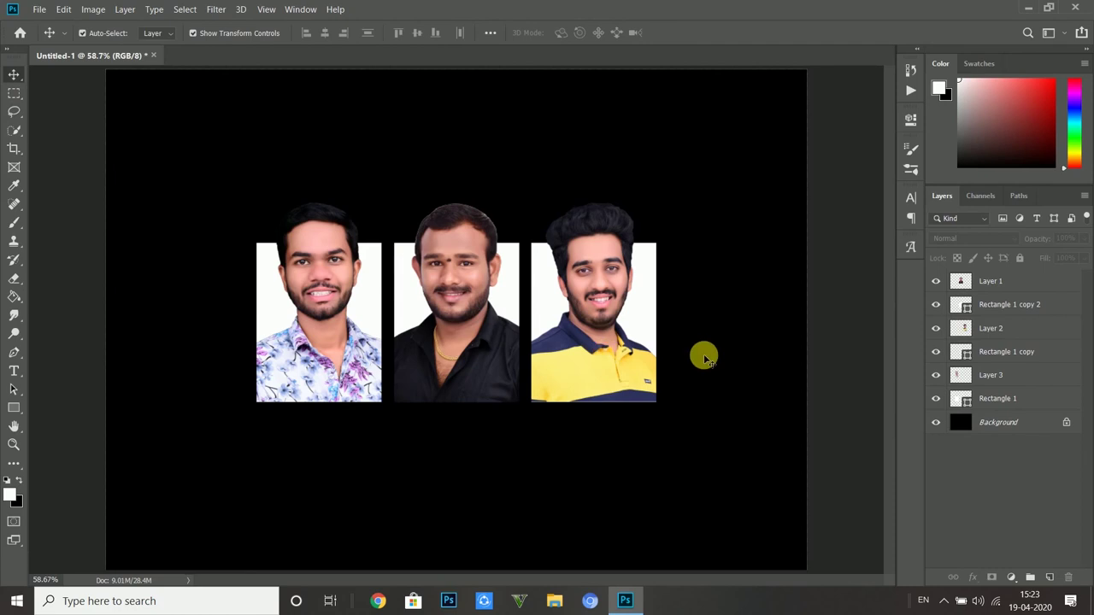
Hide every layer above Rectangle 1 and move its white rectangle to the middle of the canvas
left_click(936, 282)
left_click(937, 282)
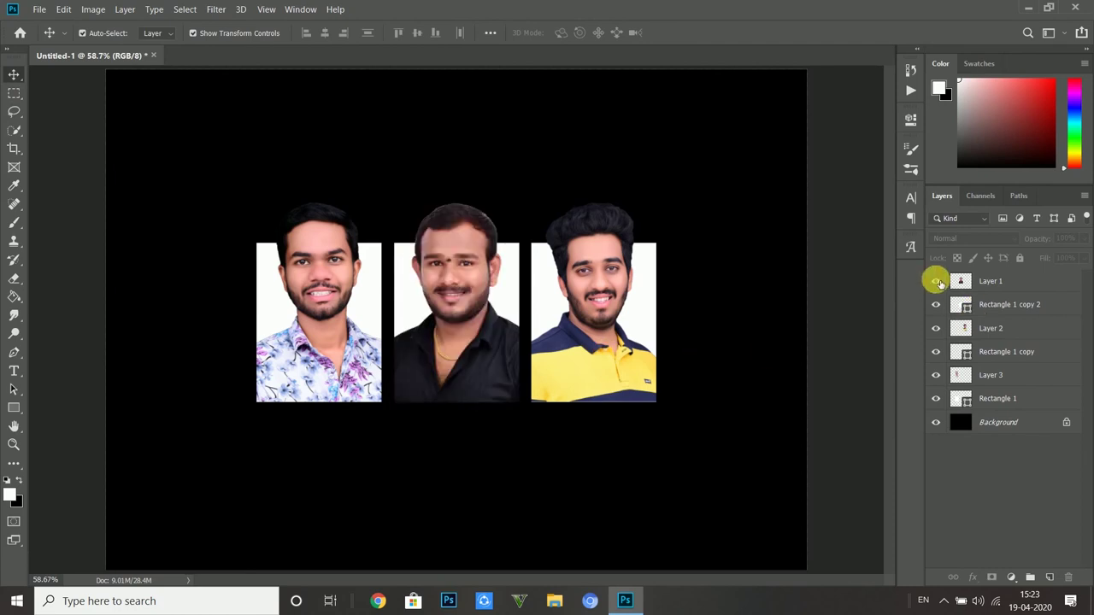
left_click_drag(938, 282, 936, 382)
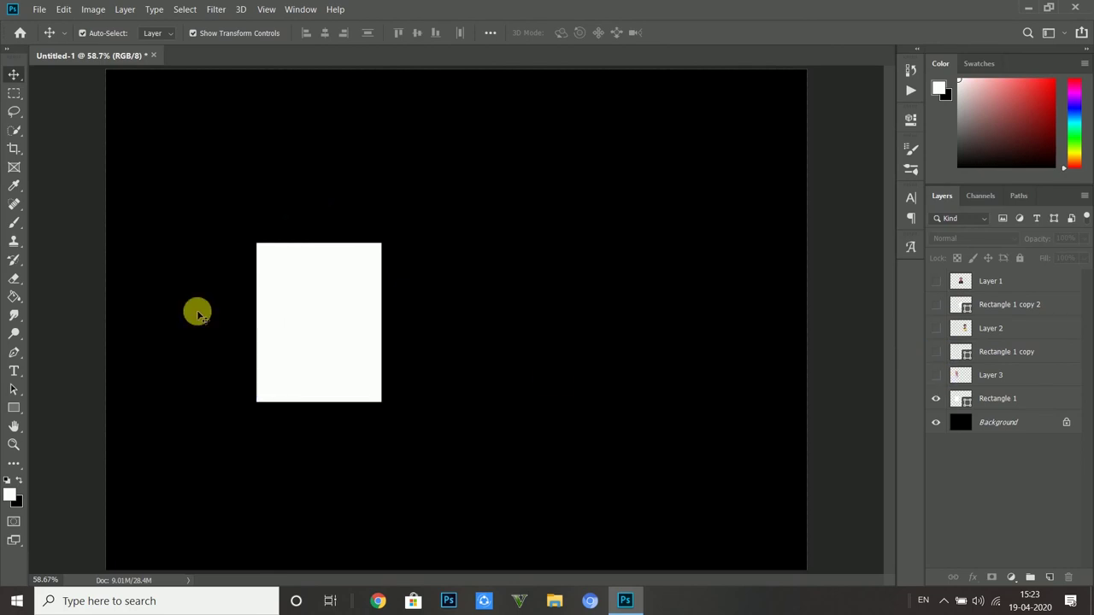
left_click_drag(337, 309, 477, 304)
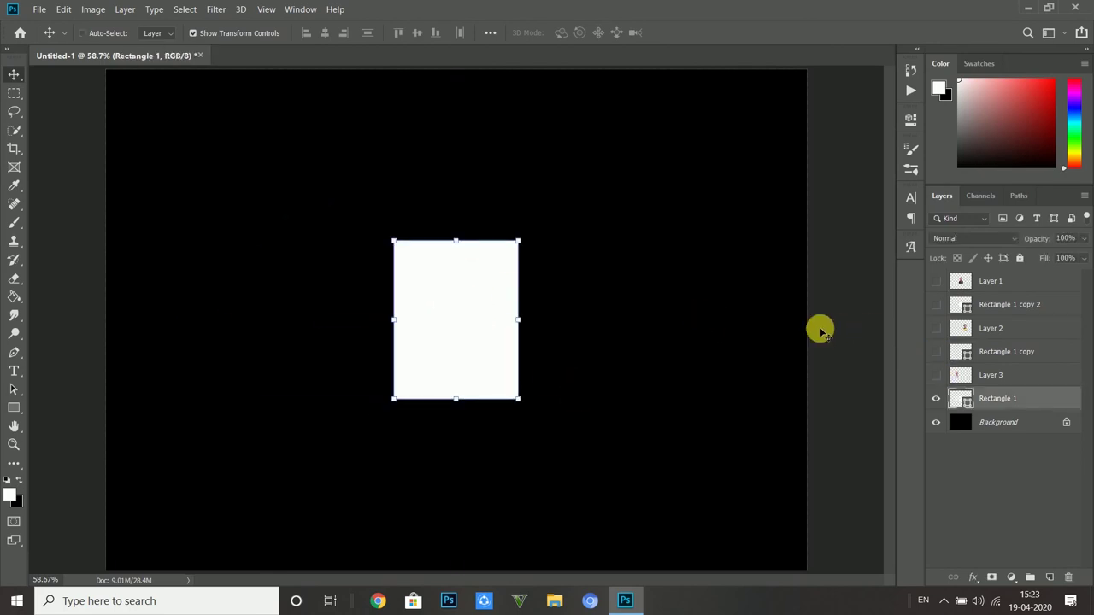
Duplicate the white rectangle and scale the copy proportionally to 88% about its centre
key("ctrl+j")
key("ctrl+t")
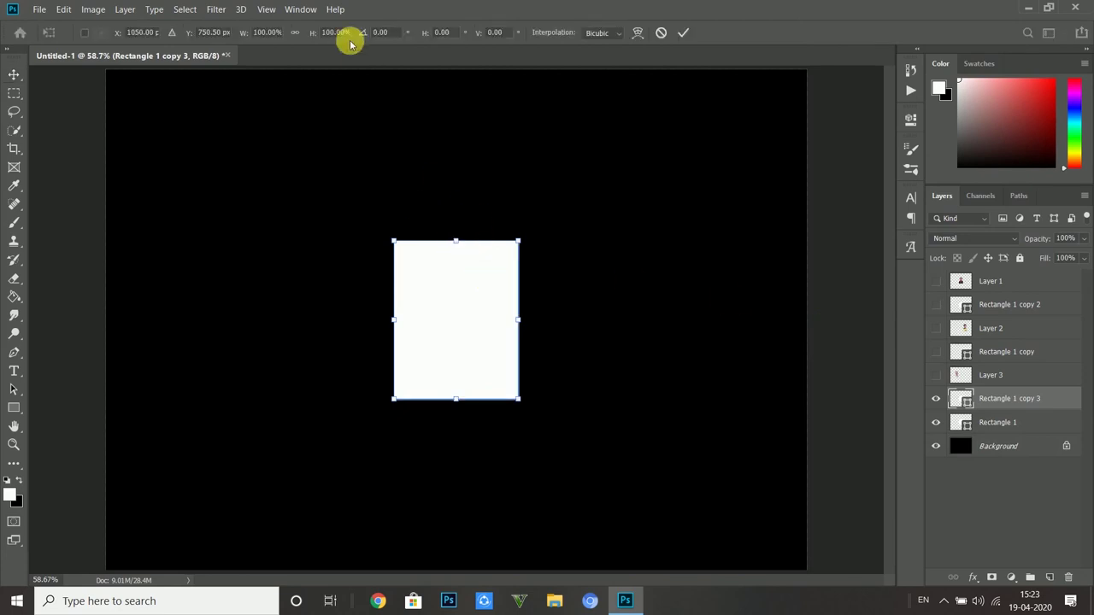
mouse_move(314, 38)
left_mouse_down()
mouse_move(305, 34)
mouse_move(318, 45)
left_mouse_up()
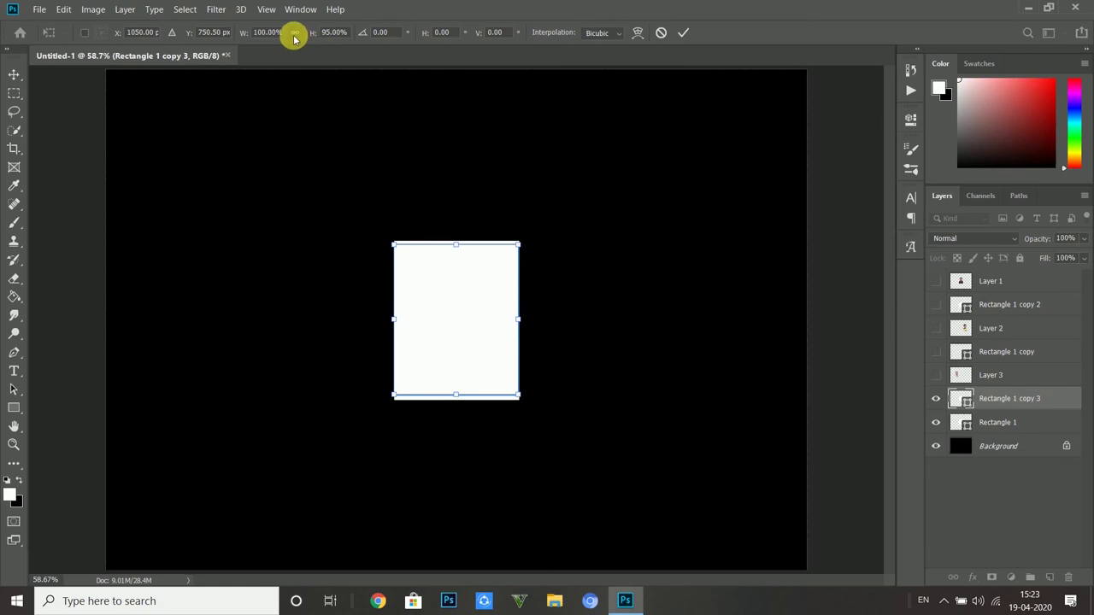
left_click(294, 34)
left_click_drag(314, 34, 310, 34)
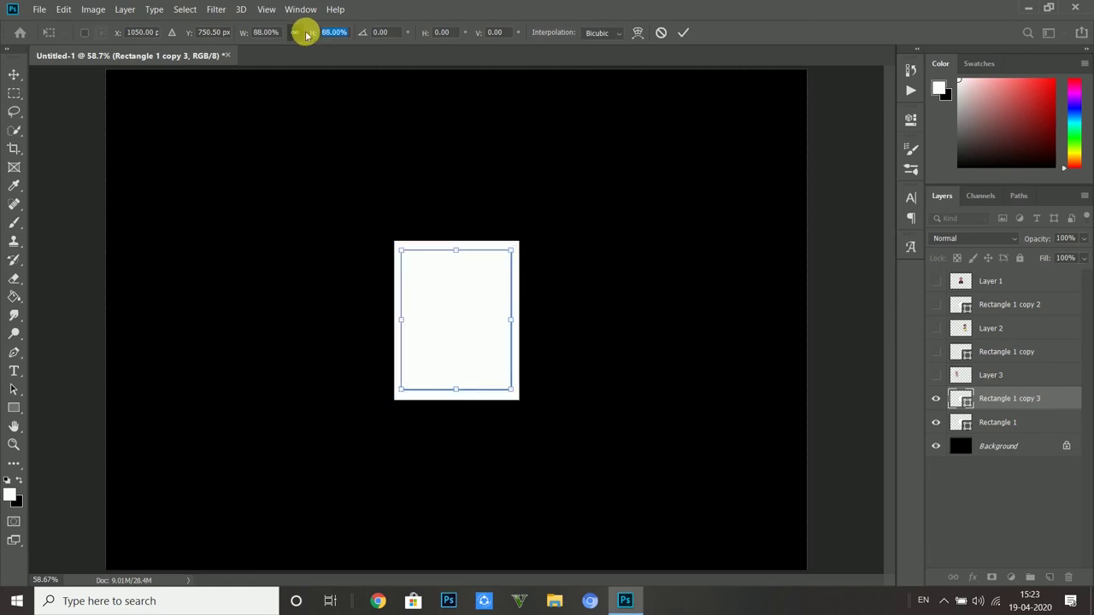
left_click(681, 35)
Apply a Color Overlay in light yellow #ffec85 to the smaller rectangle copy
left_click(439, 317)
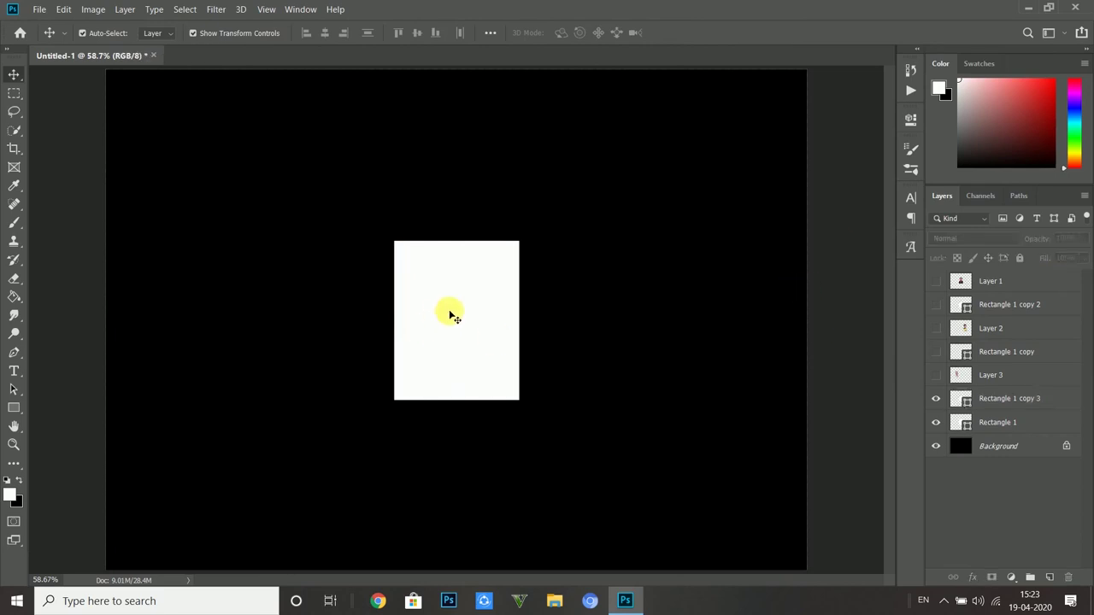
left_click(973, 577)
left_click(1000, 521)
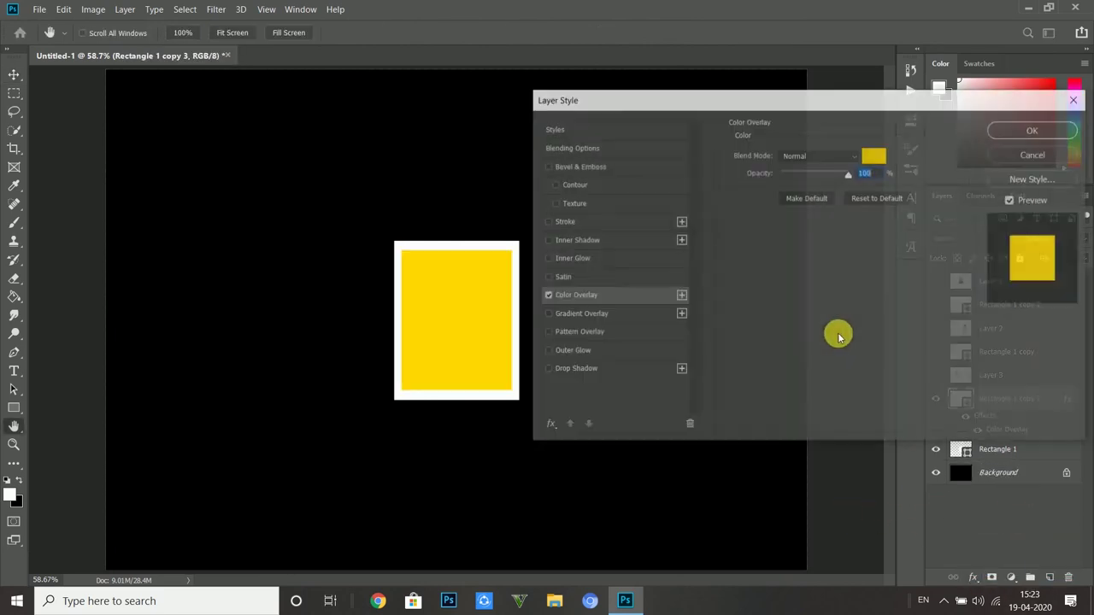
left_click(873, 157)
left_click(713, 215)
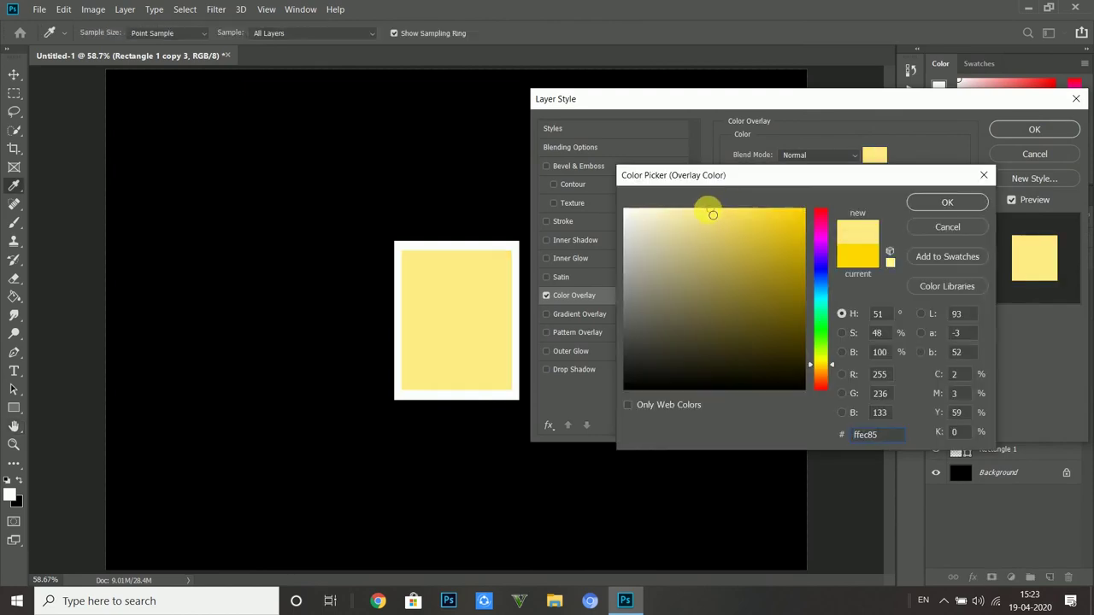
left_click(946, 202)
left_click(1034, 129)
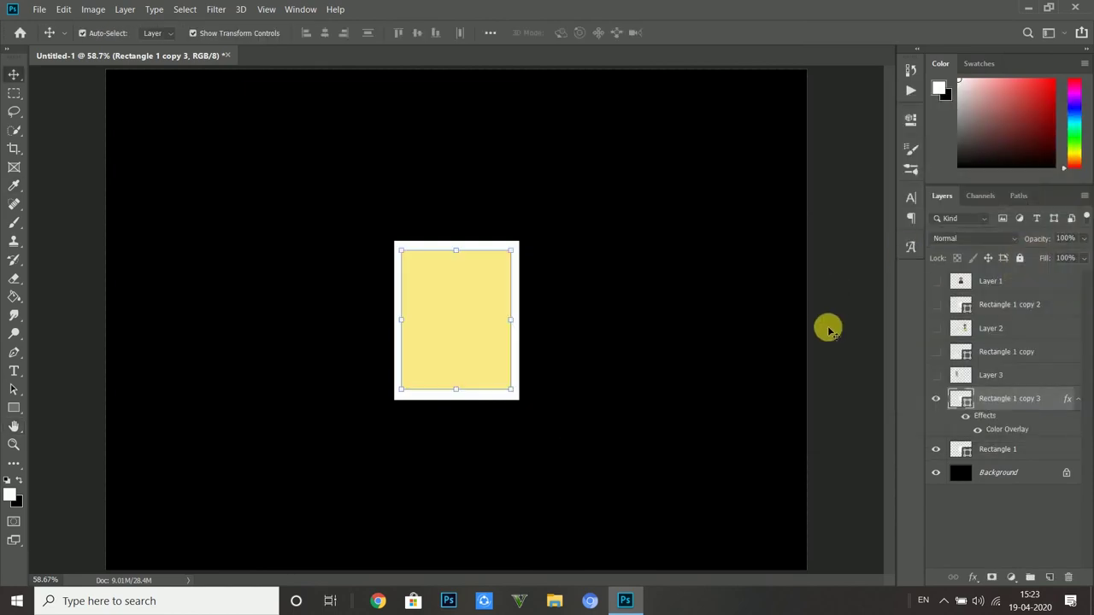
left_click(448, 305)
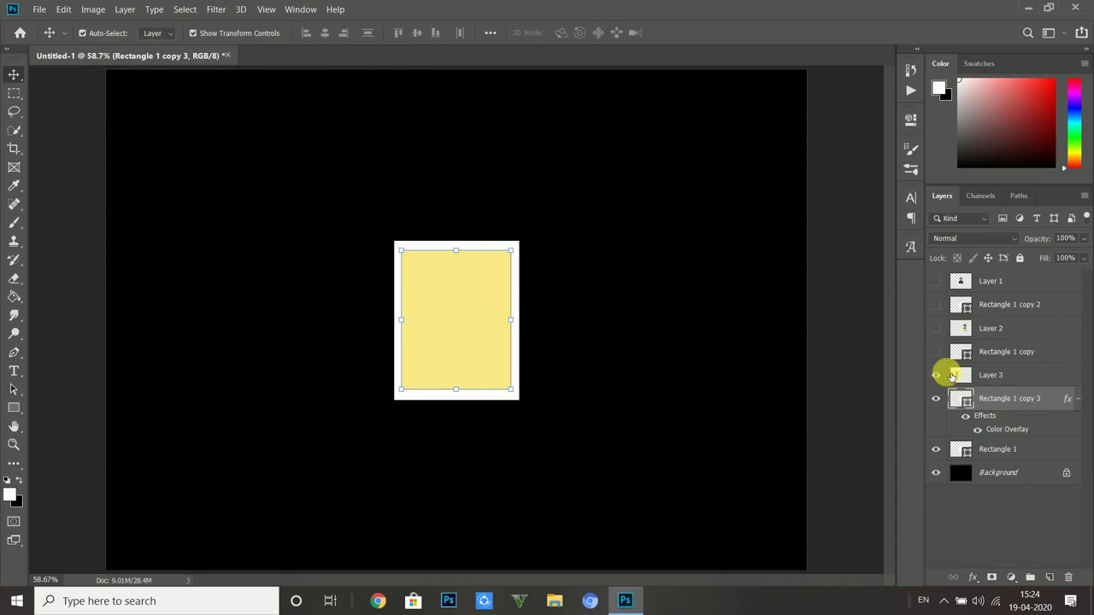
Show Layer 3 with the floral-shirt portrait and move it over the white rectangle in the middle
left_click(936, 375)
left_click(936, 375)
left_click(935, 375)
left_click_drag(333, 329, 470, 327)
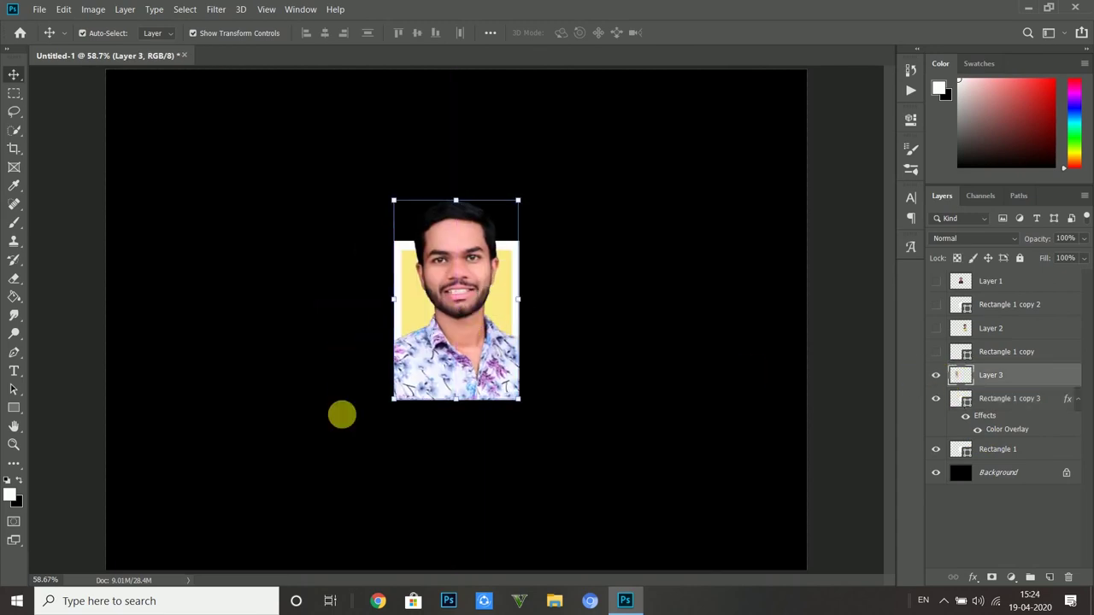
Delete the parts of Layer 3 beyond the left and right edges of the yellow rectangle, clearing each selection
left_click(13, 444)
left_click_drag(332, 156, 660, 468)
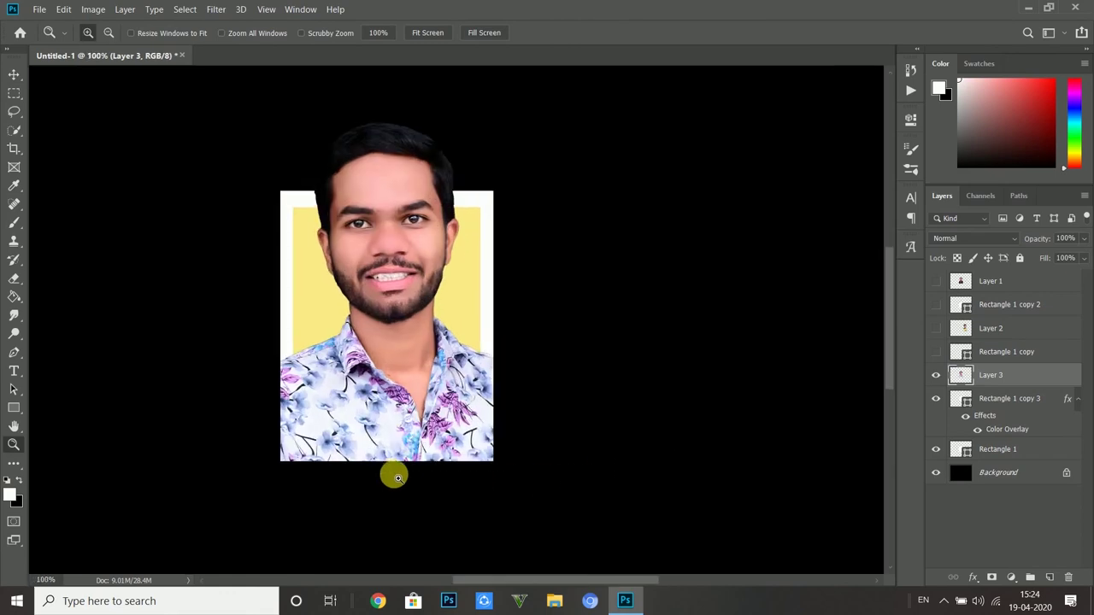
left_click(399, 479)
left_click(13, 75)
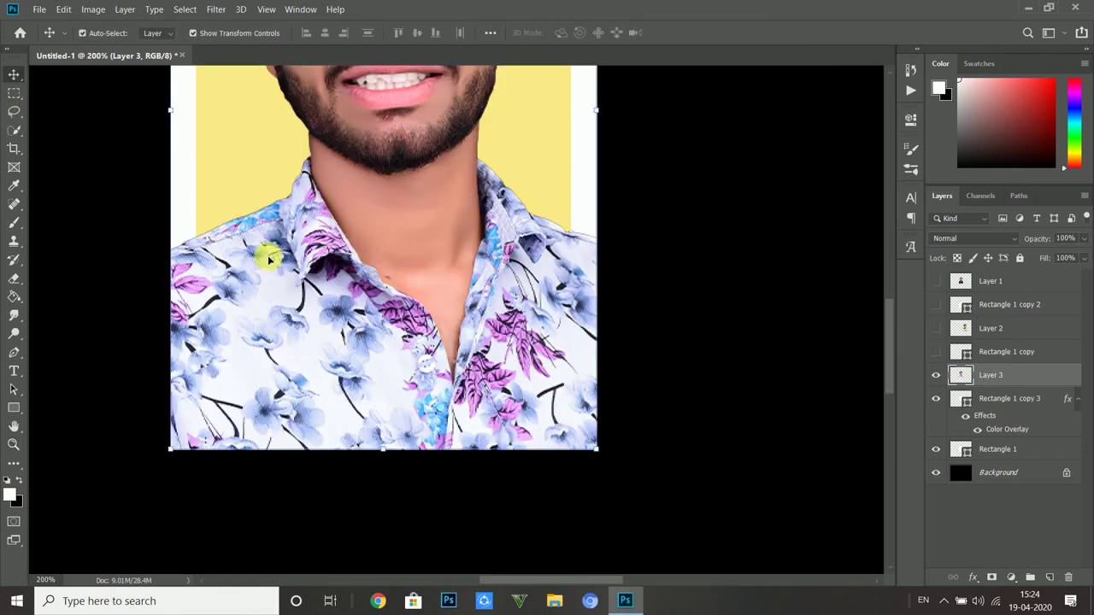
left_click(13, 92)
left_click_drag(198, 199, 77, 505)
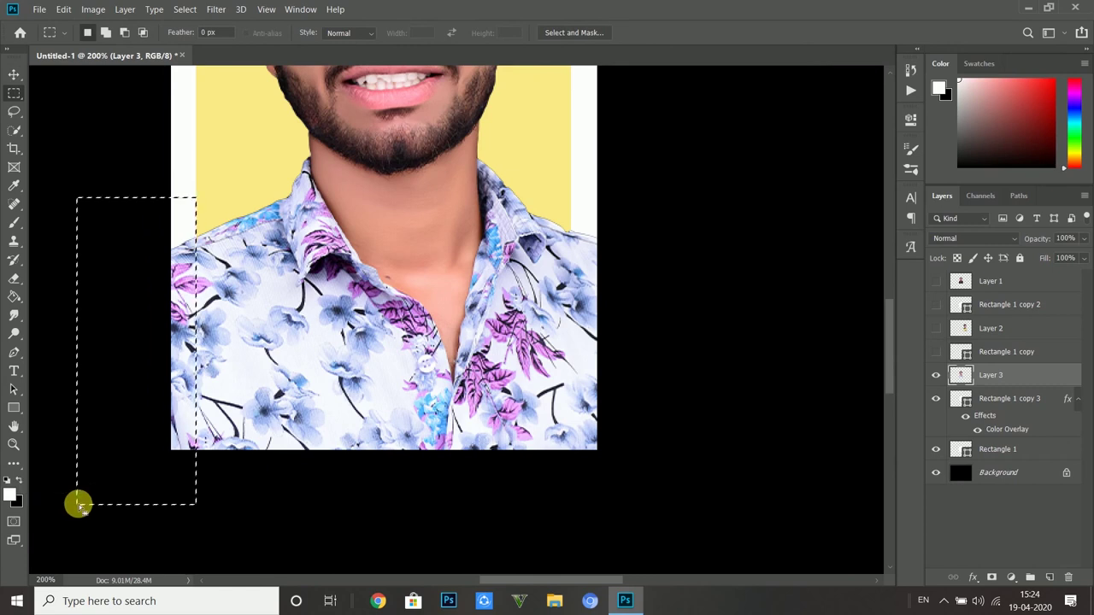
key("Delete")
key("ctrl+d")
left_click_drag(572, 181, 651, 524)
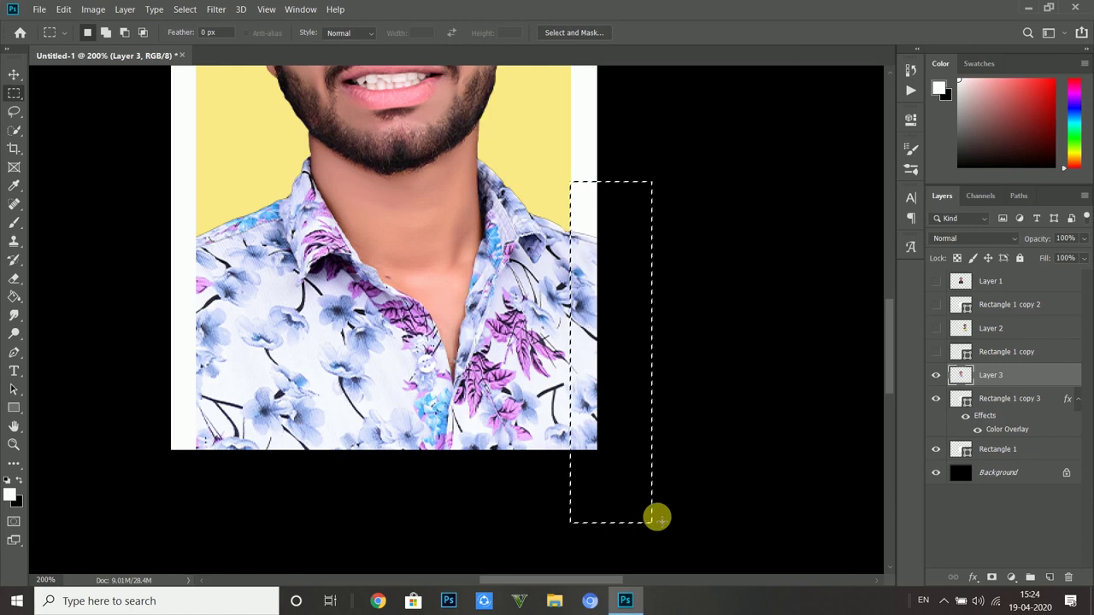
key("Delete")
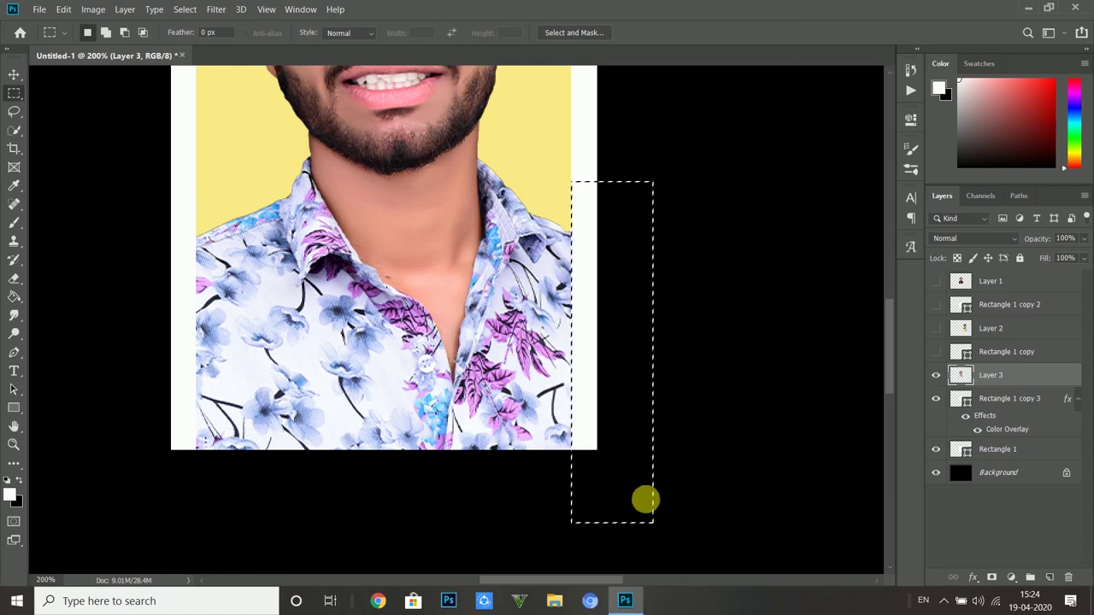
key("ctrl+d")
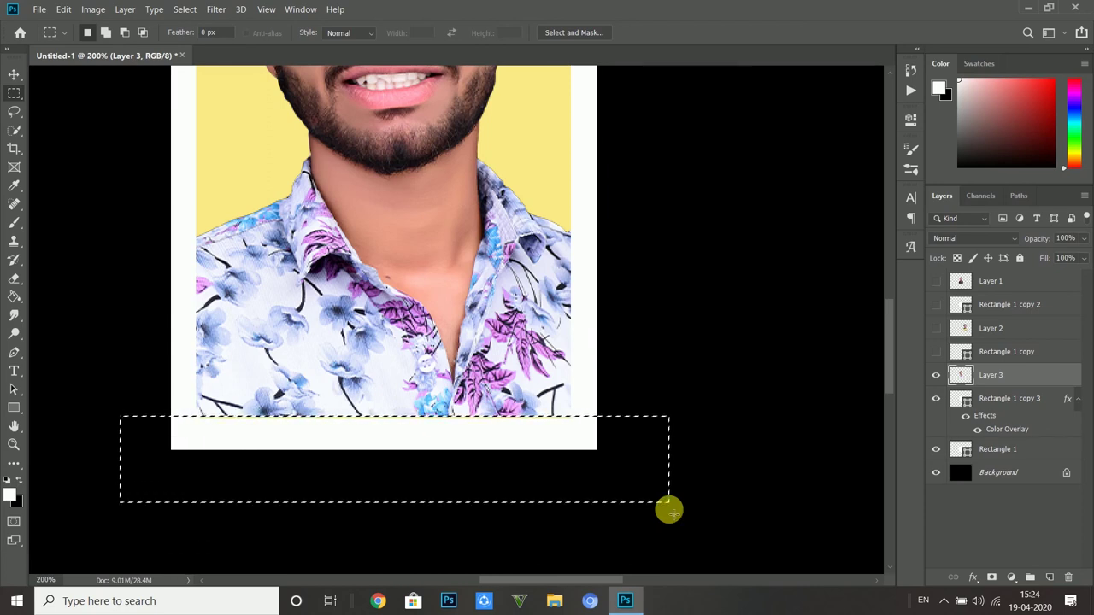
Finish trimming Layer 3 along the yellow rectangle's lower edge and clear the selection
key("Down")
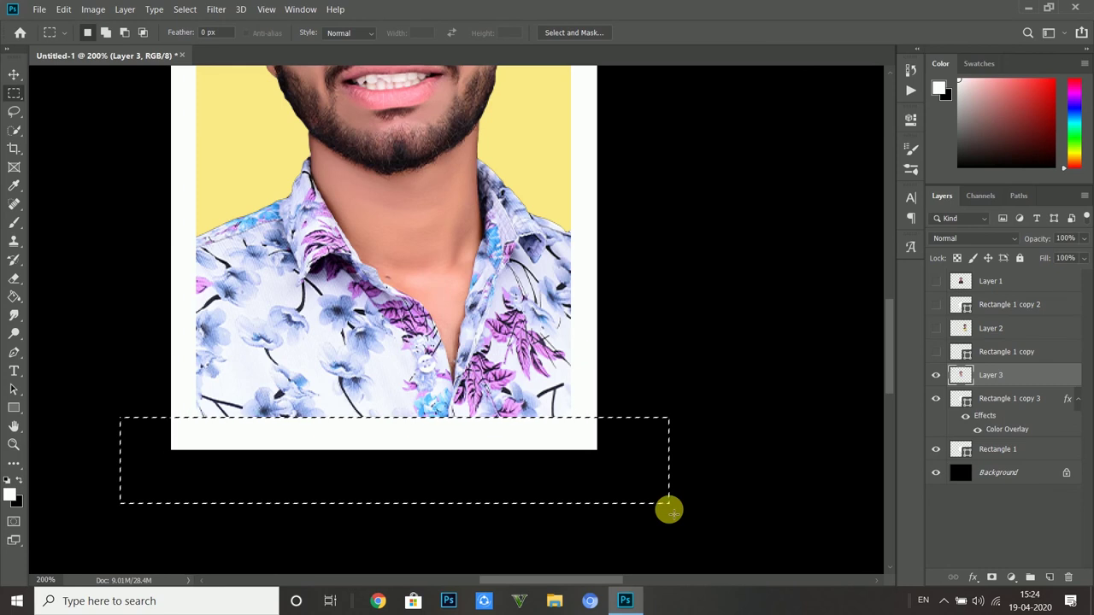
right_click(692, 145)
left_click(709, 153)
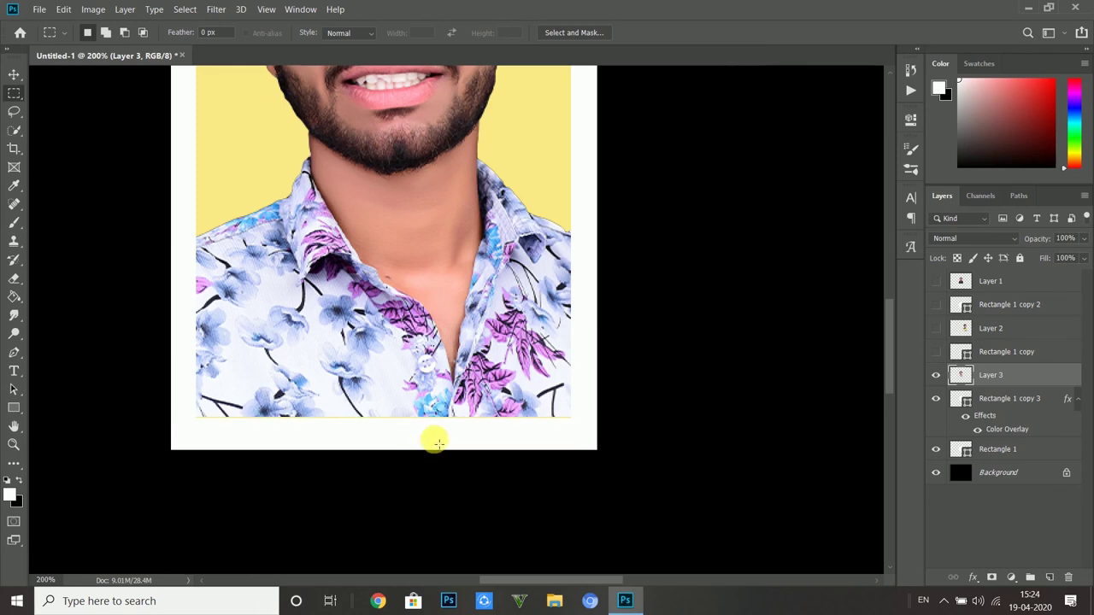
left_click(13, 75)
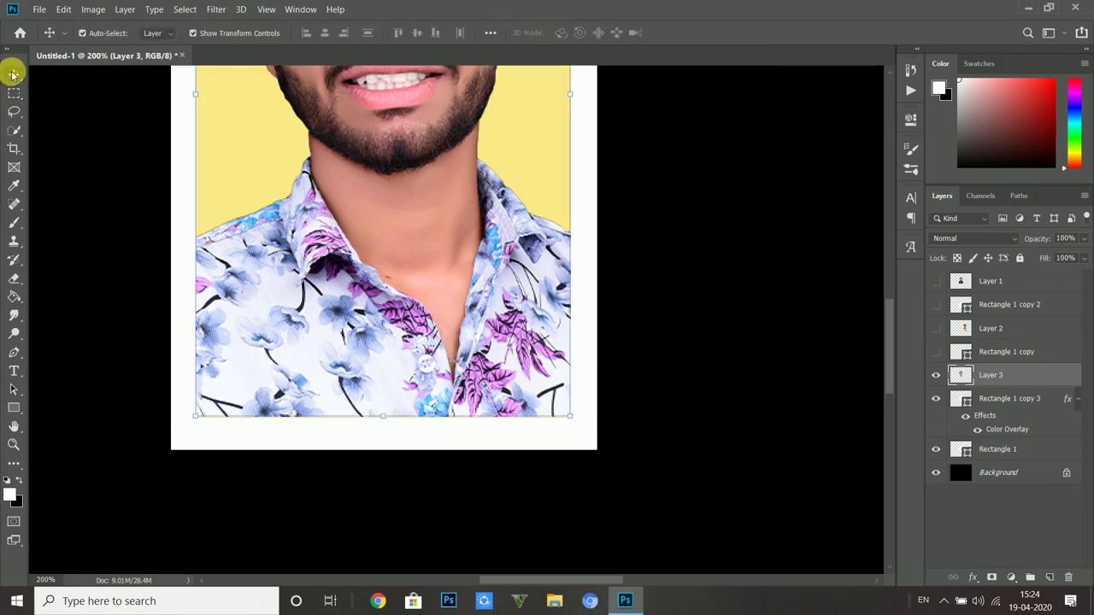
left_click(13, 444)
key("ctrl+0")
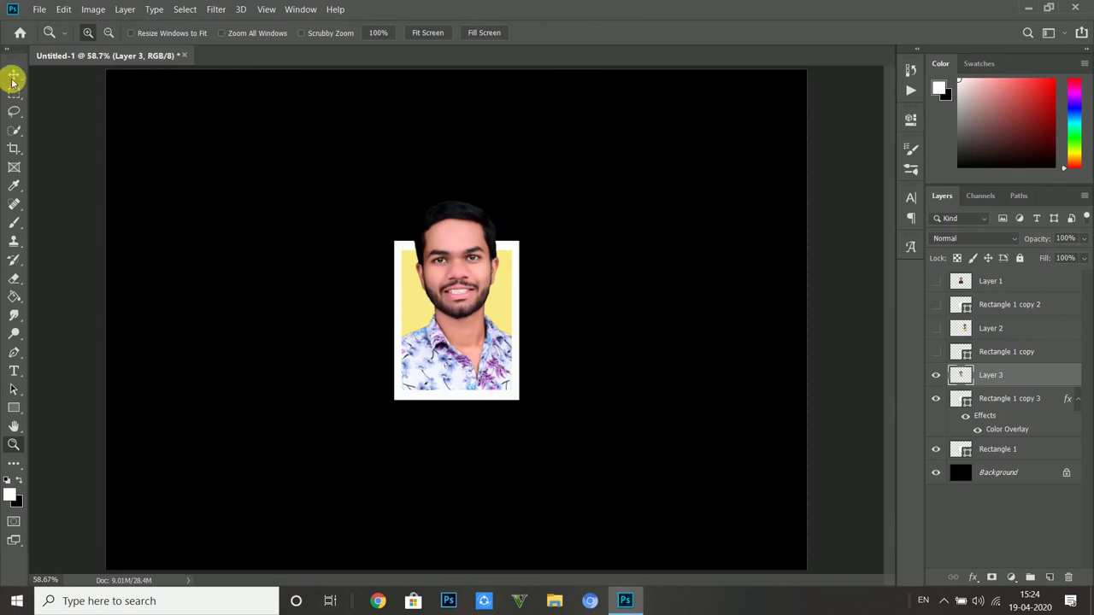
left_click(13, 77)
left_click(838, 280)
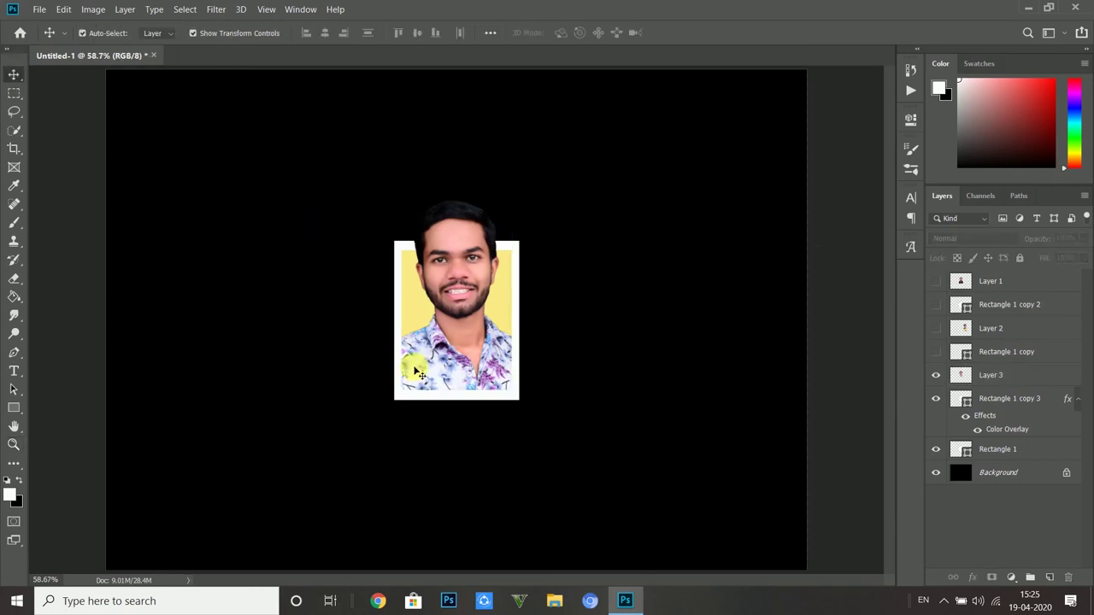
left_click(936, 351)
left_click(936, 351)
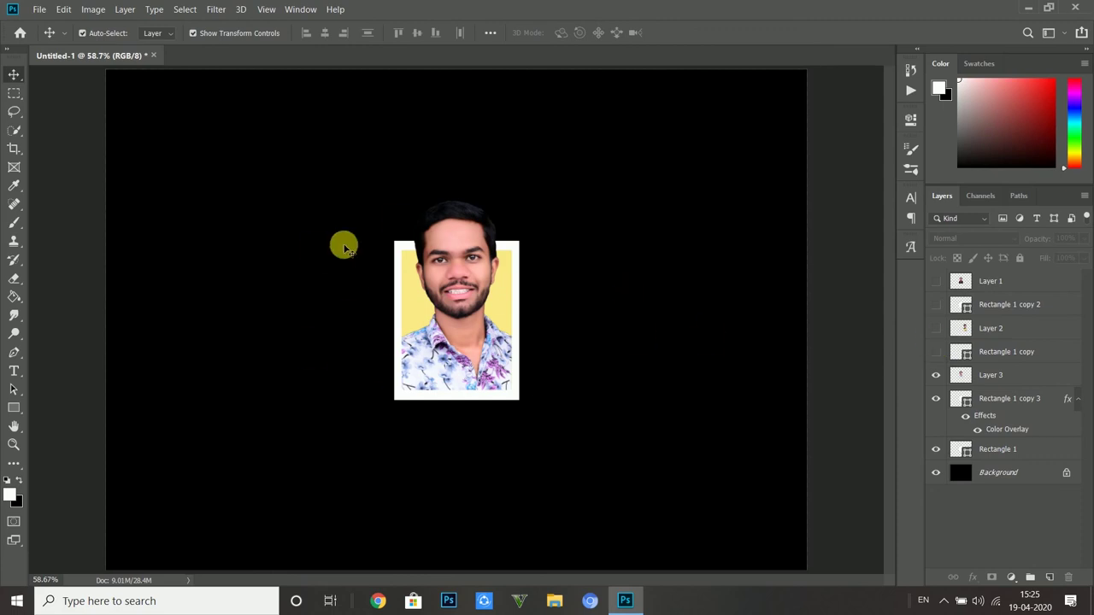